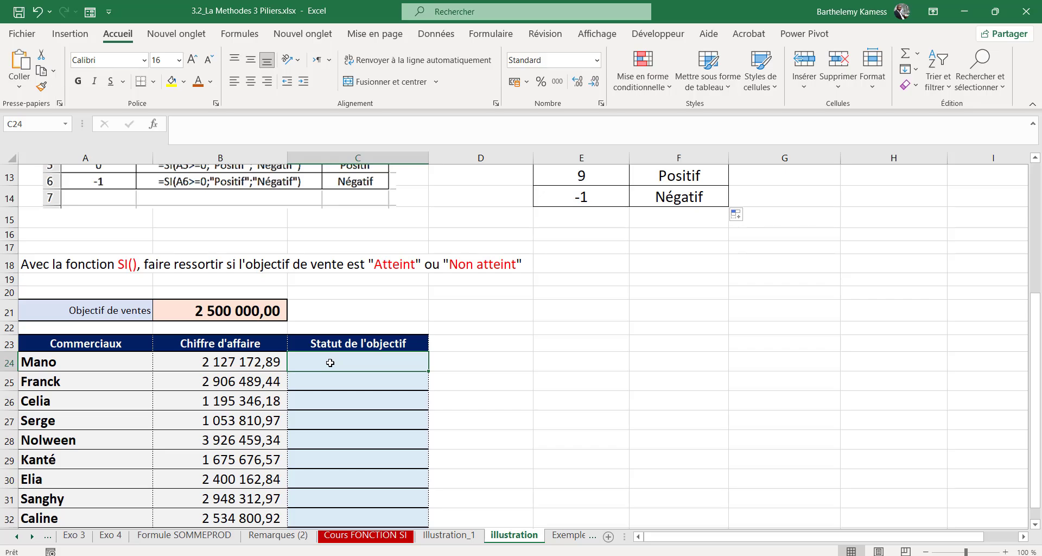
# Start an SI formula in C24 that tests whether the revenue in B24 is greater than the sales target in B21
pyautogui.click(256, 363)
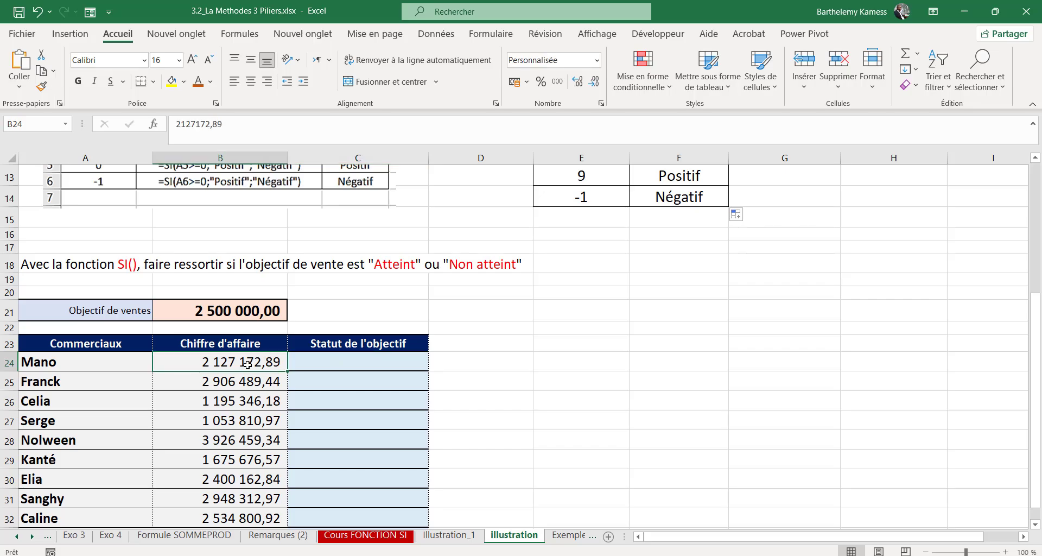
pyautogui.click(248, 311)
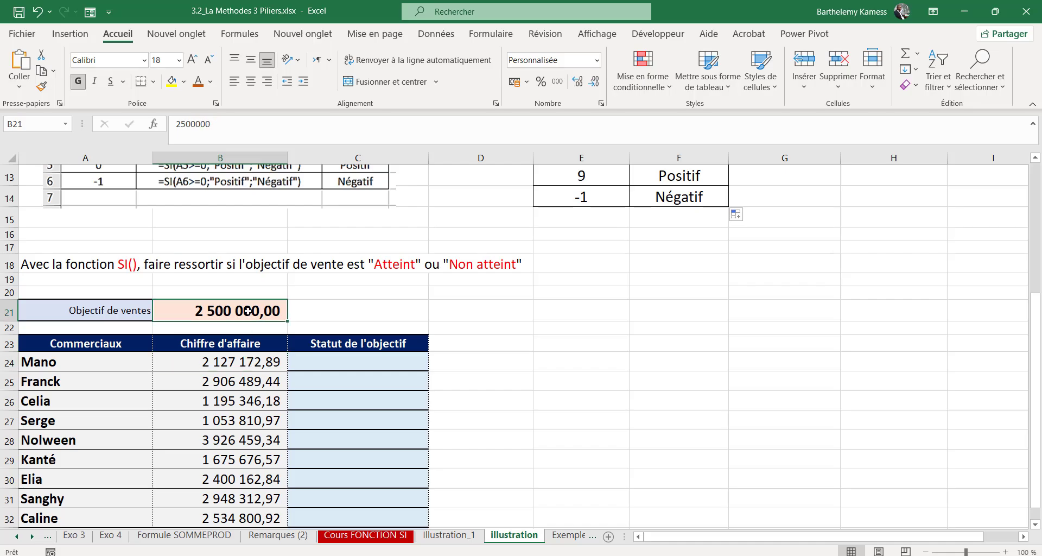
pyautogui.click(322, 365)
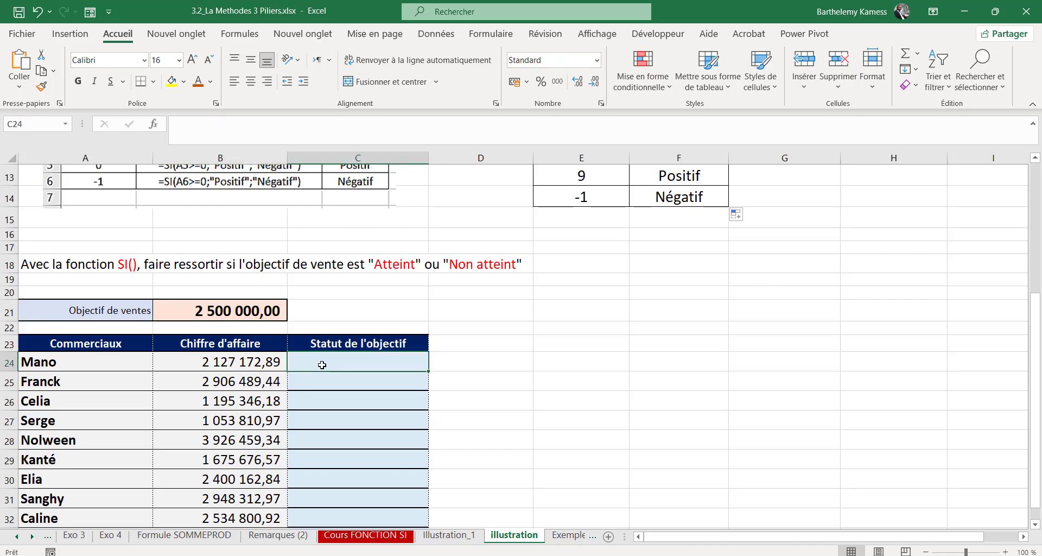
pyautogui.write('=SI(')
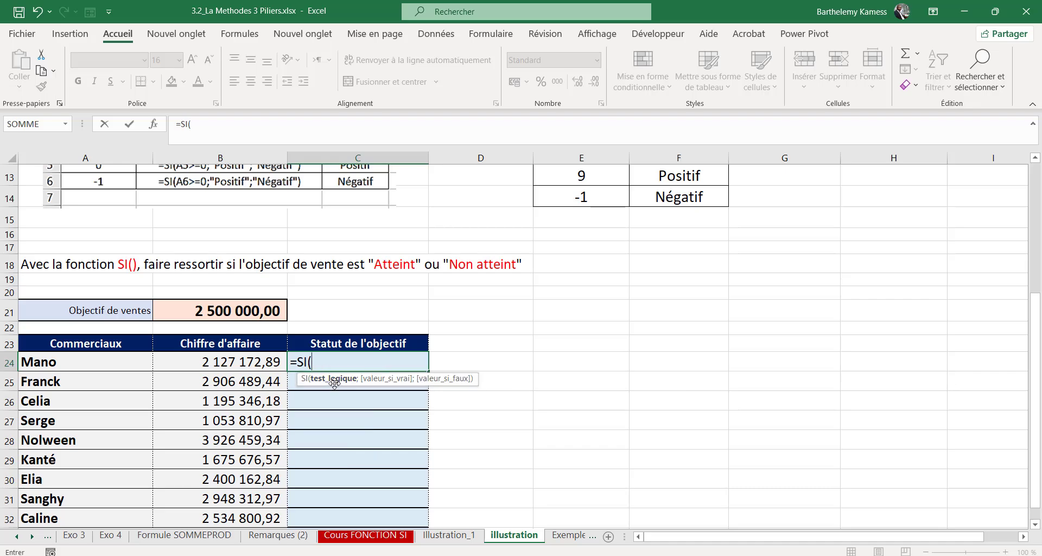
pyautogui.click(233, 362)
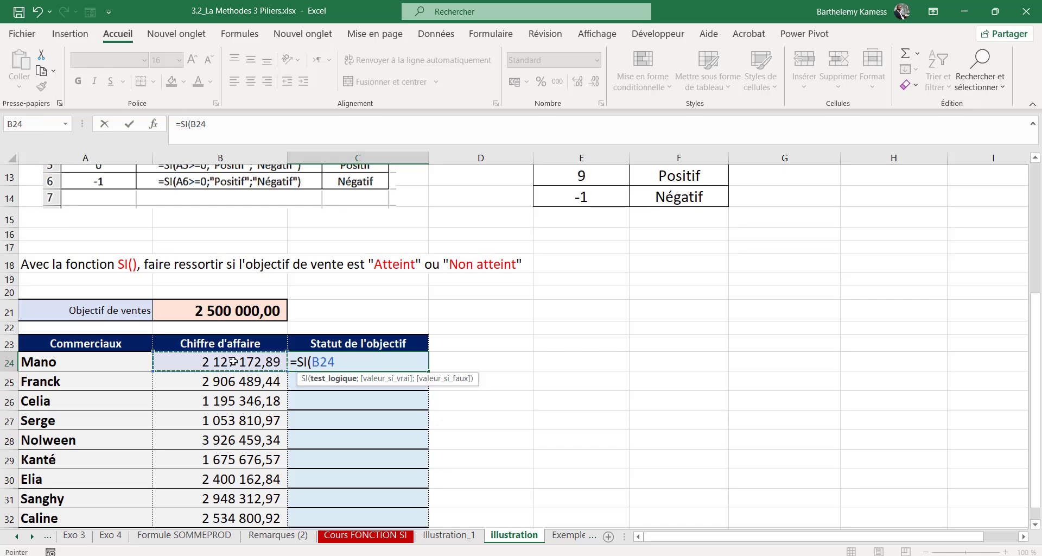
pyautogui.write('+')
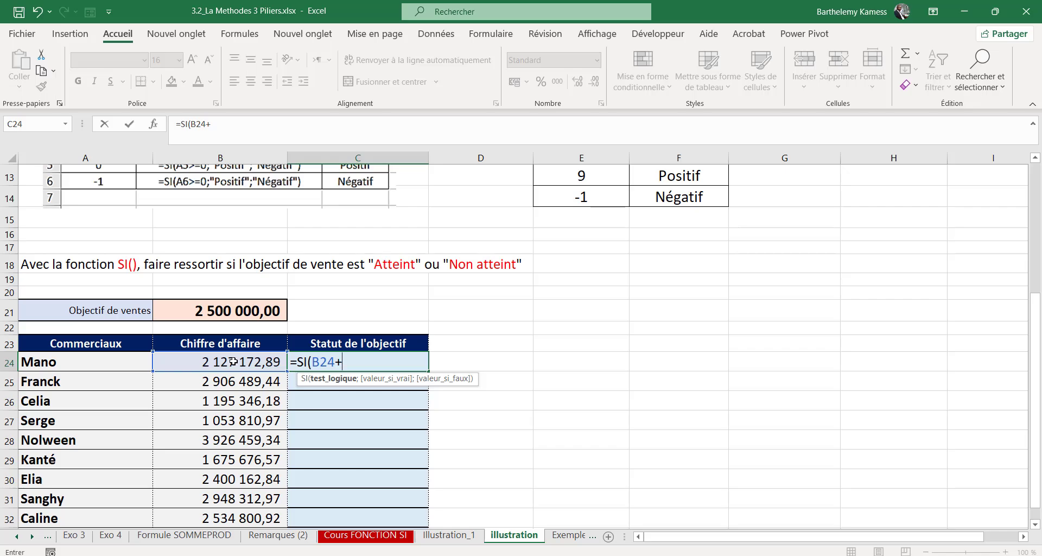
pyautogui.press('BackSpace')
pyautogui.write('>')
pyautogui.click(193, 310)
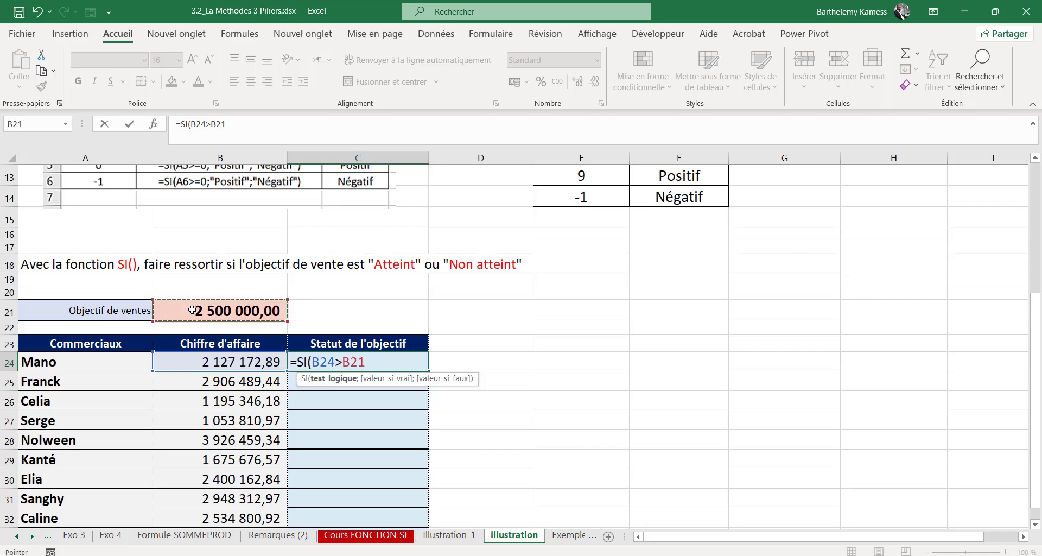
# Change the comparison in C24's logical test to >= and close the test argument with a semicolon
pyautogui.click(342, 364)
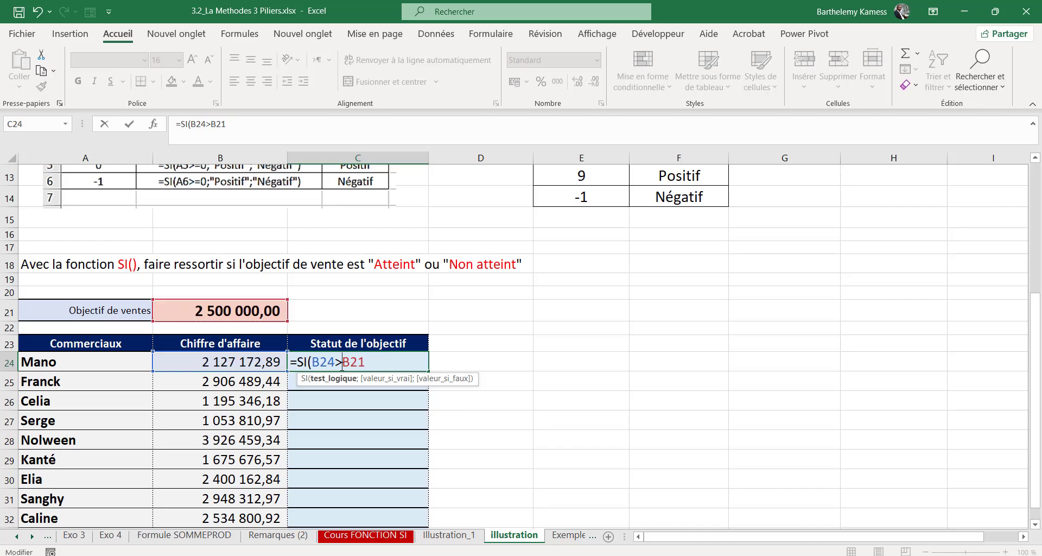
pyautogui.write('+')
pyautogui.press('BackSpace')
pyautogui.write('=')
pyautogui.write(';')
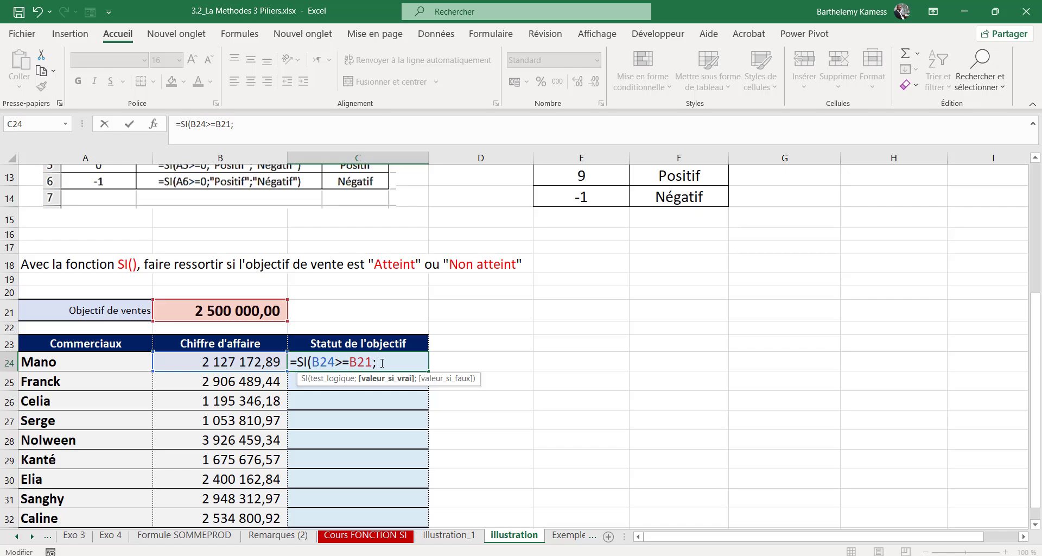
# Complete the SI formula in C24 with "Atteint" as the true value and "Non atteint" as the false value
pyautogui.write('"Atteint"')
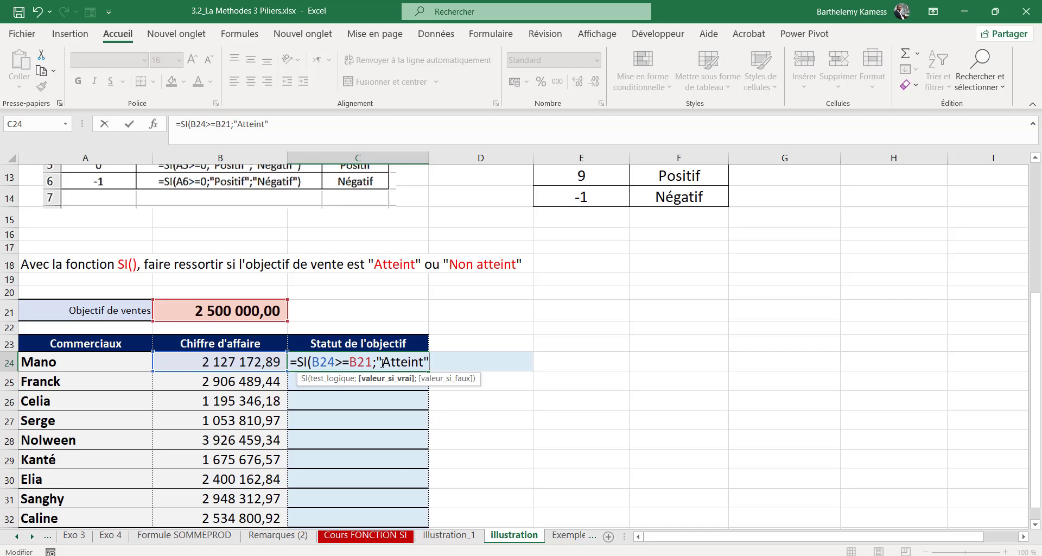
pyautogui.write(';')
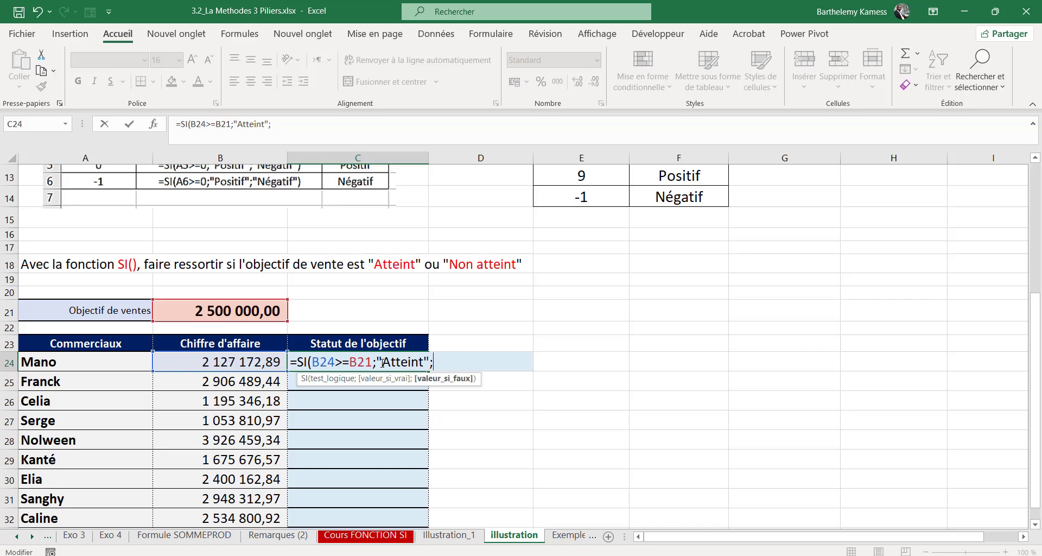
pyautogui.write('"Non atteie')
pyautogui.press('BackSpace')
pyautogui.write('nt"')
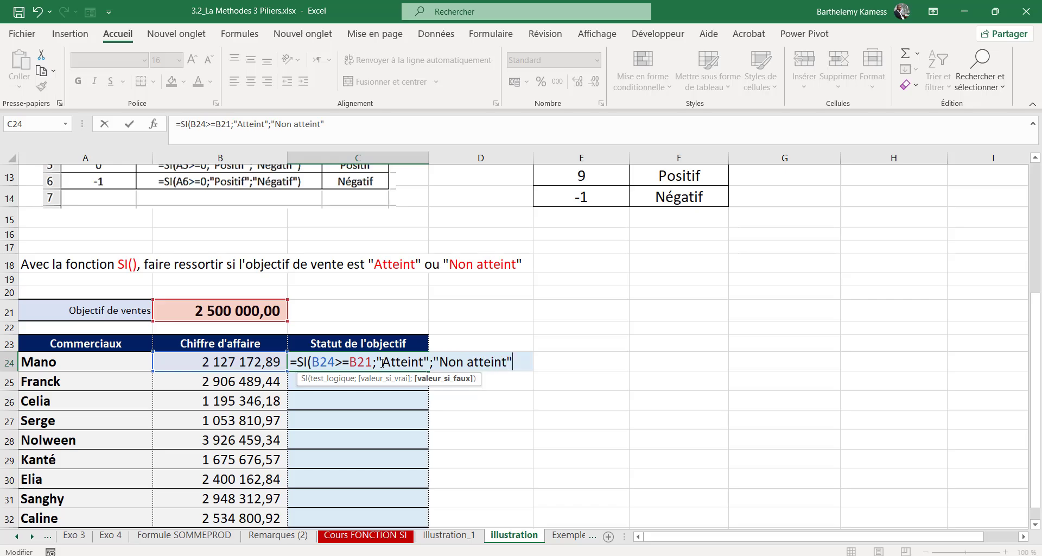
pyautogui.write(')')
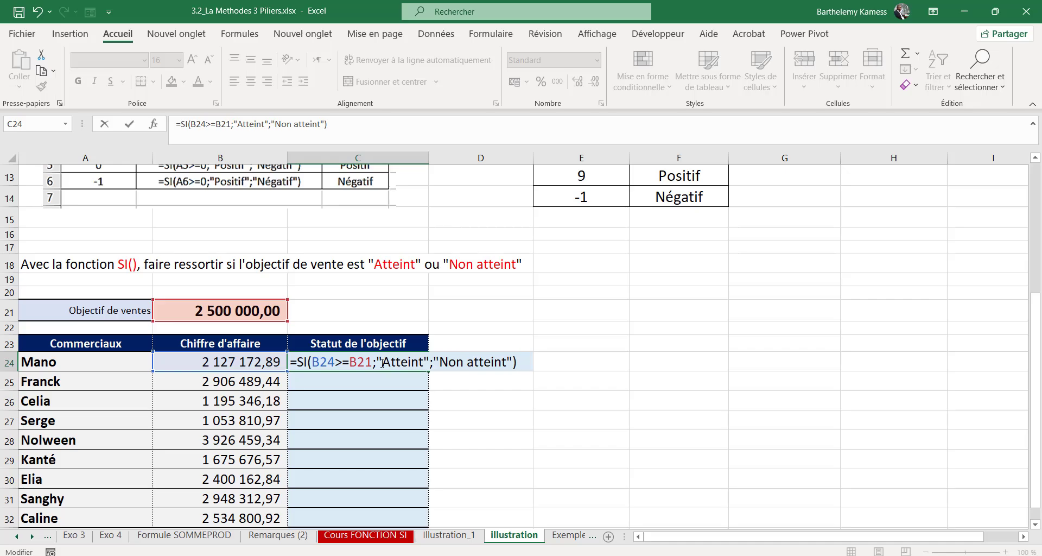
pyautogui.press('Return')
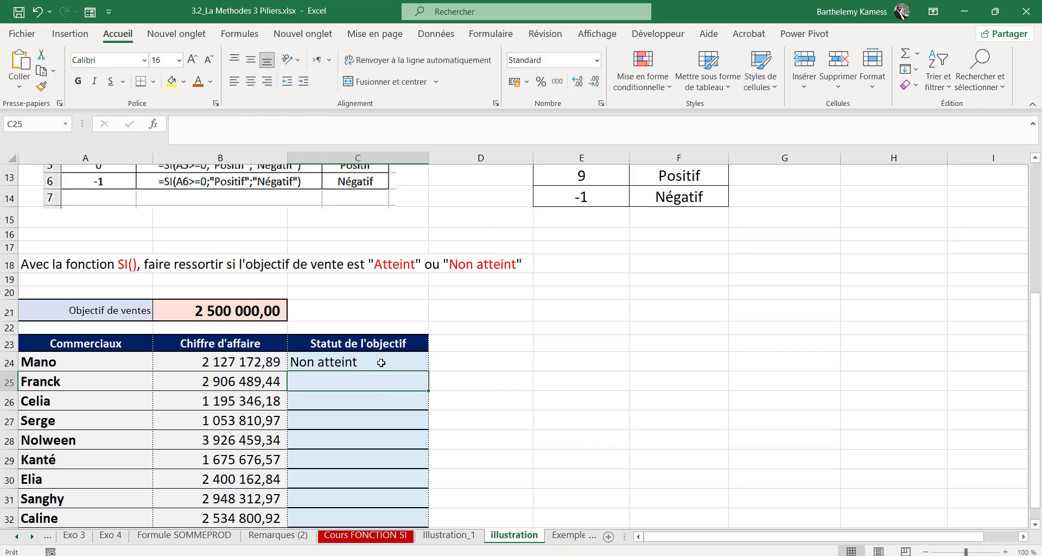
# Copy the status formula from C24 down to C33
pyautogui.click(382, 363)
pyautogui.moveTo(429, 369); pyautogui.dragTo(417, 496)
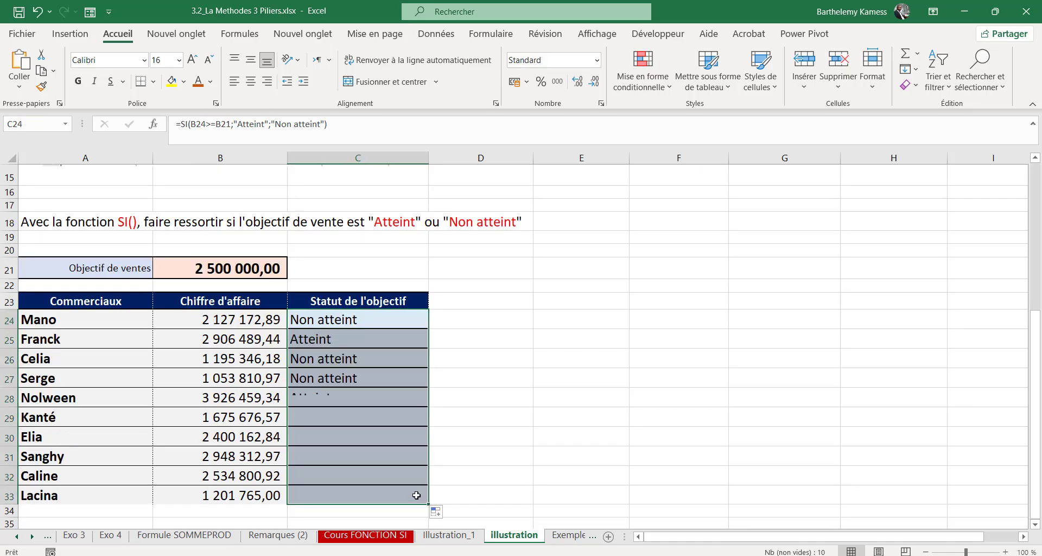
# Compare the revenues with the statuses in rows 27 to 30 and inspect the cell references in C30's formula
pyautogui.click(228, 373)
pyautogui.click(231, 396)
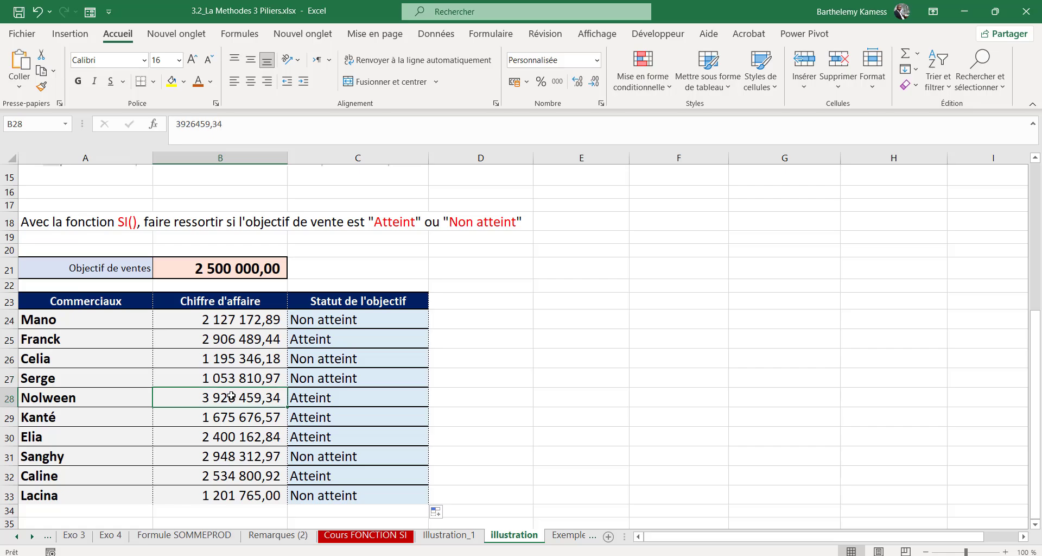
pyautogui.click(240, 434)
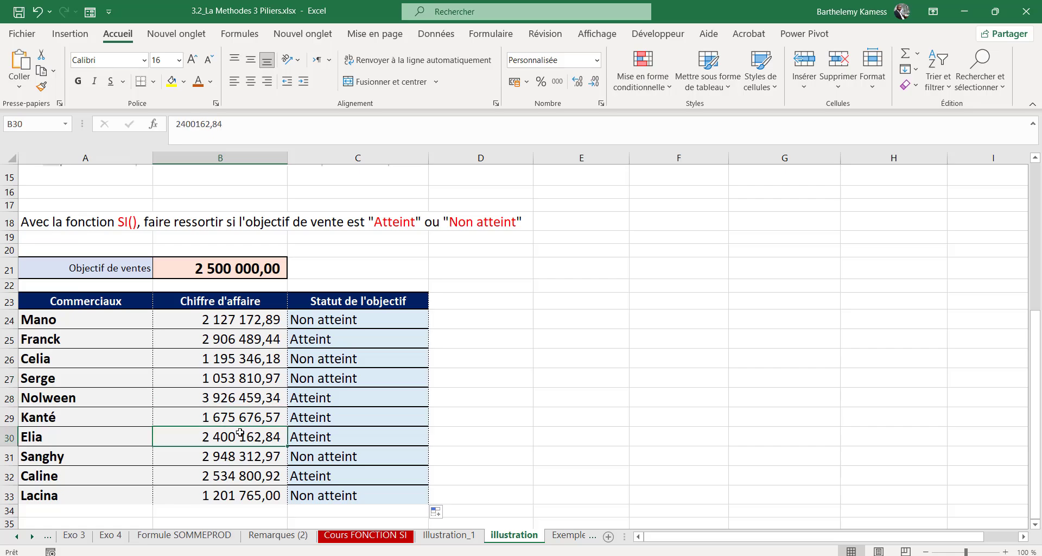
pyautogui.click(320, 436)
pyautogui.click(237, 439)
pyautogui.doubleClick(316, 437)
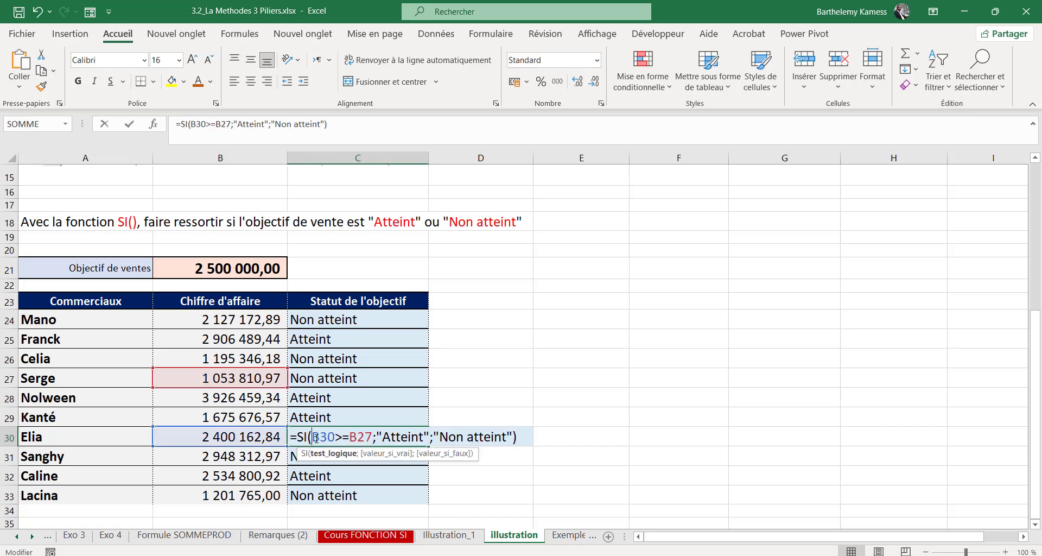
pyautogui.press('Escape')
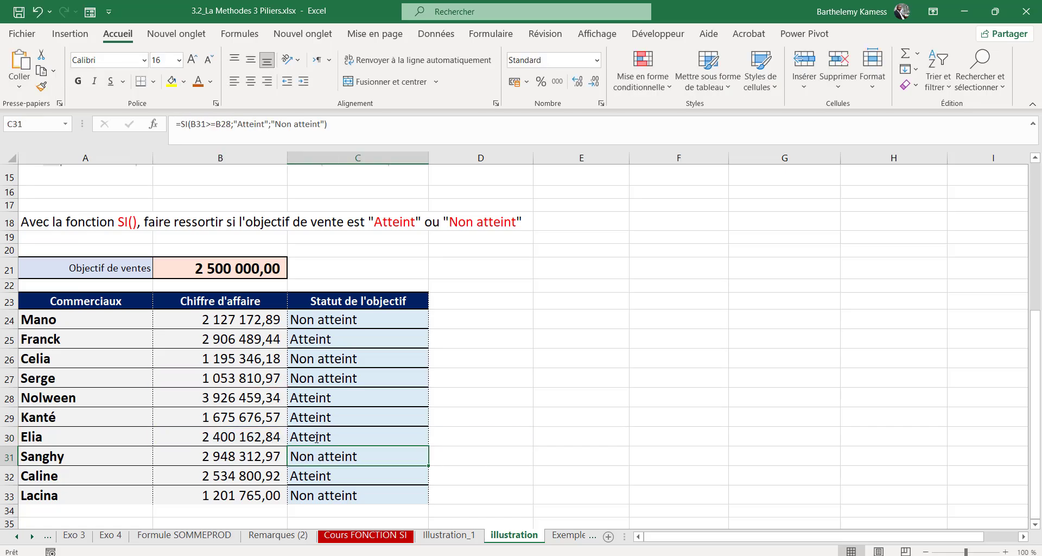
# Compare the formulas in C24 and C25 to see which cell each one uses as the sales target
pyautogui.doubleClick(301, 319)
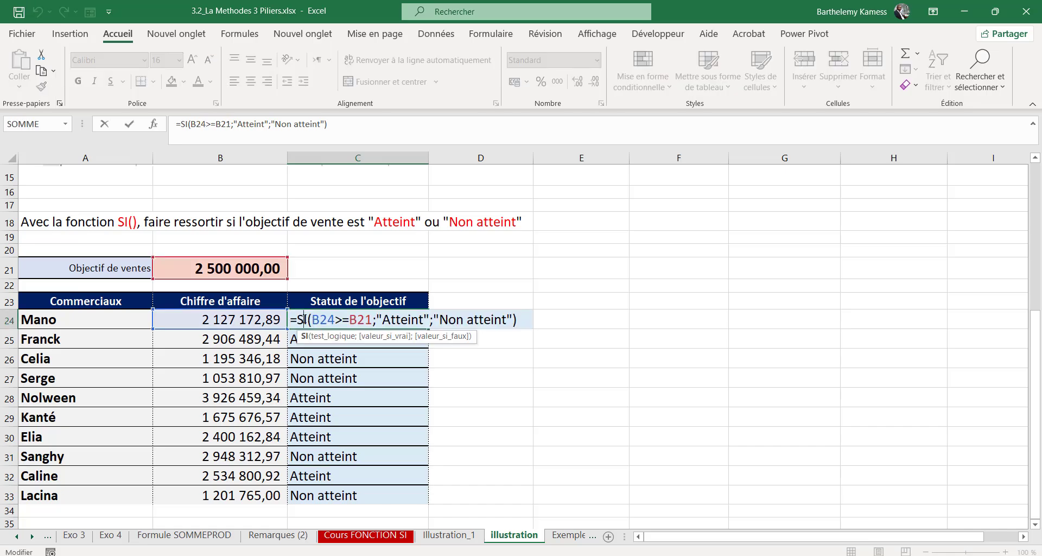
pyautogui.press('Return')
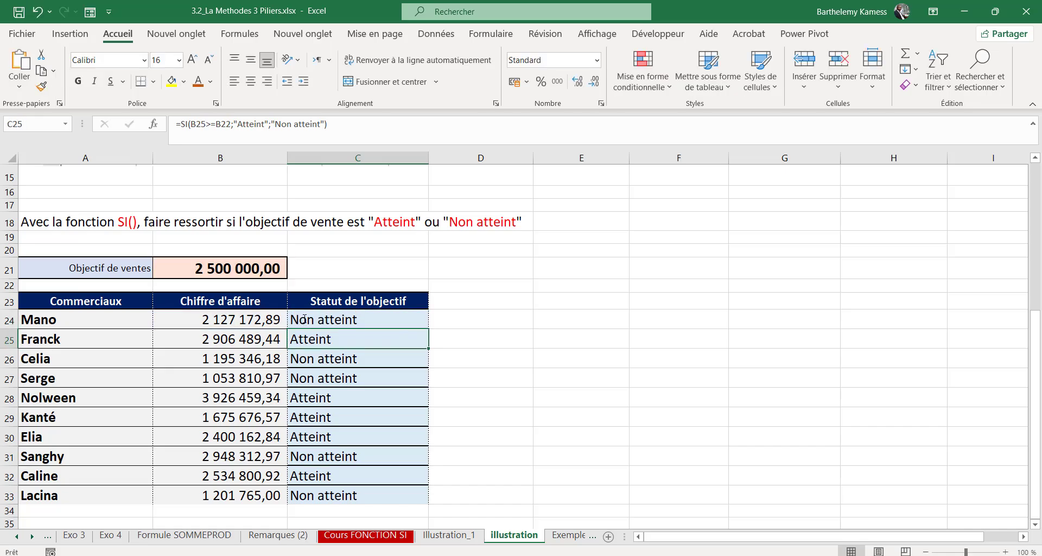
pyautogui.doubleClick(300, 341)
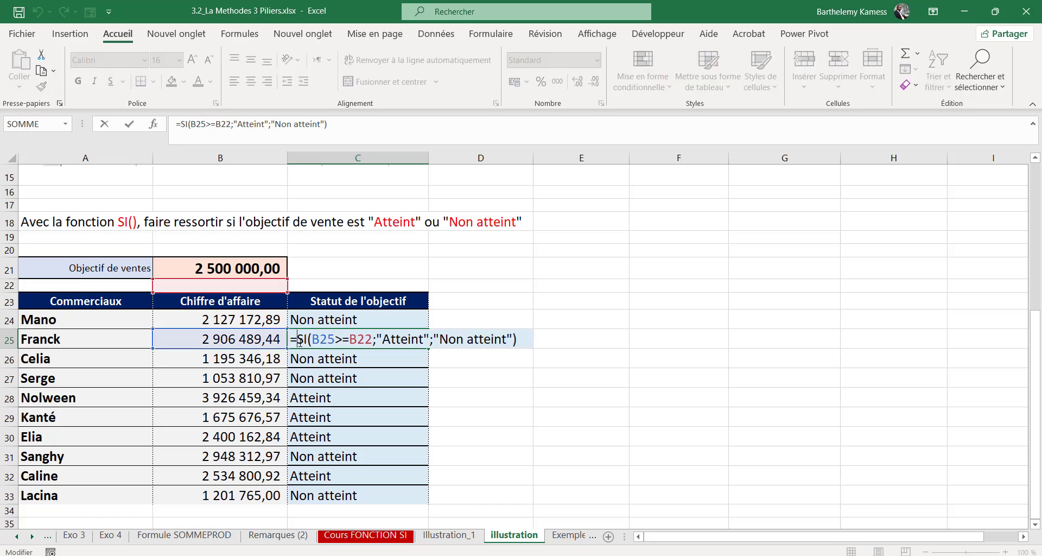
pyautogui.press('Return')
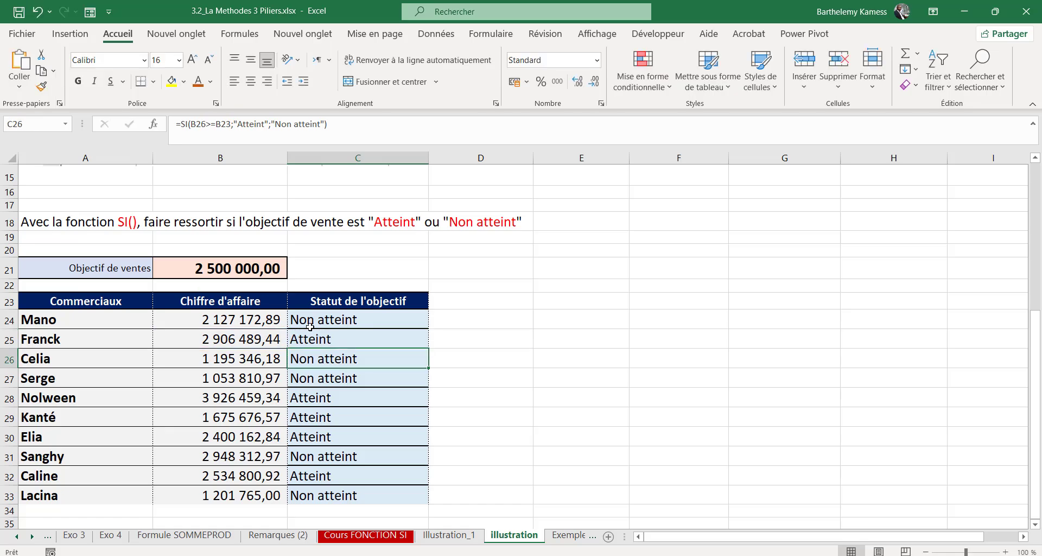
pyautogui.click(311, 326)
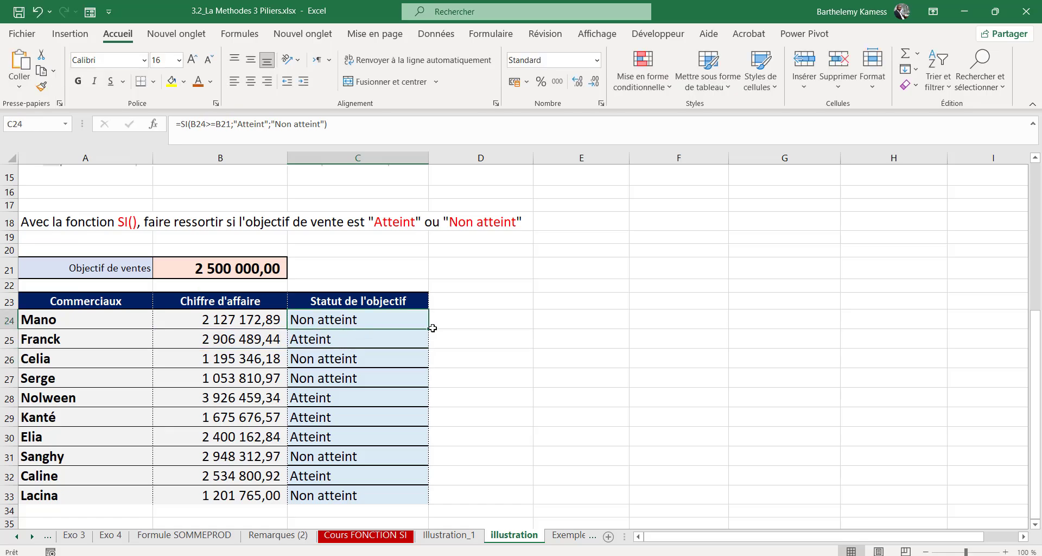
pyautogui.doubleClick(350, 320)
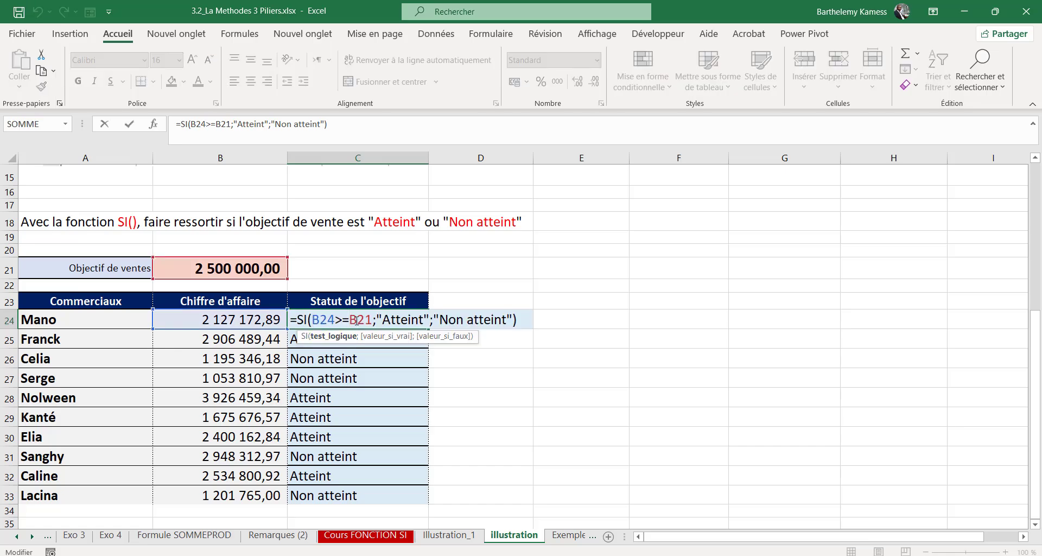
pyautogui.press('Return')
pyautogui.doubleClick(354, 340)
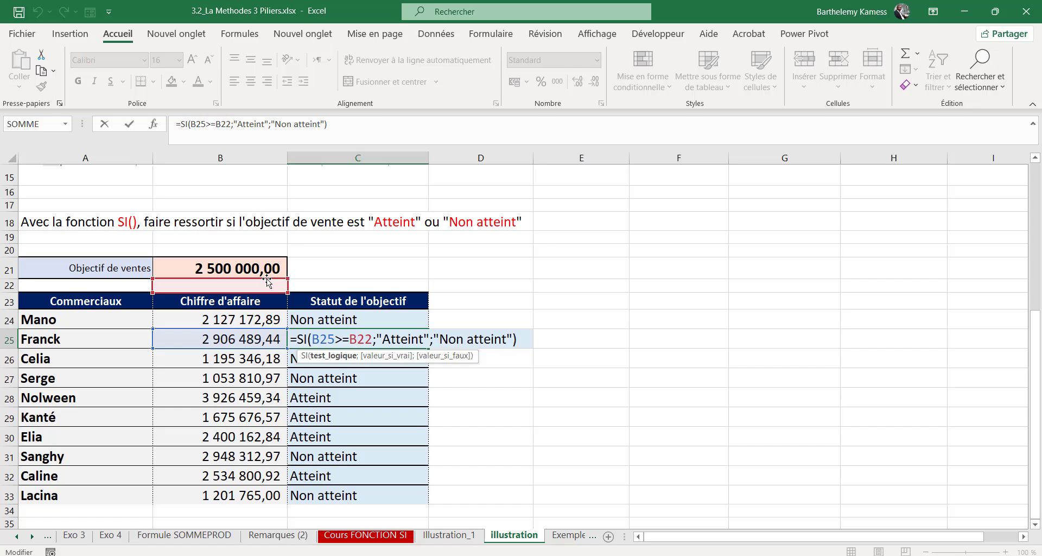
pyautogui.press('Escape')
# Make the sales target reference in C24 absolute as $B$21 and fill the corrected formula down to C33
pyautogui.doubleClick(331, 319)
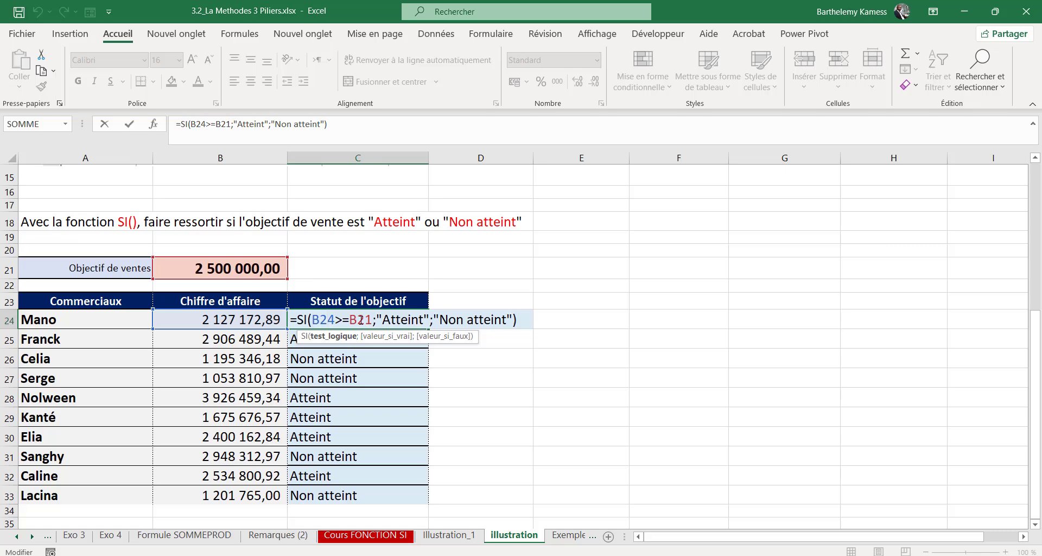
pyautogui.moveTo(350, 319); pyautogui.dragTo(372, 319)
pyautogui.press('F4')
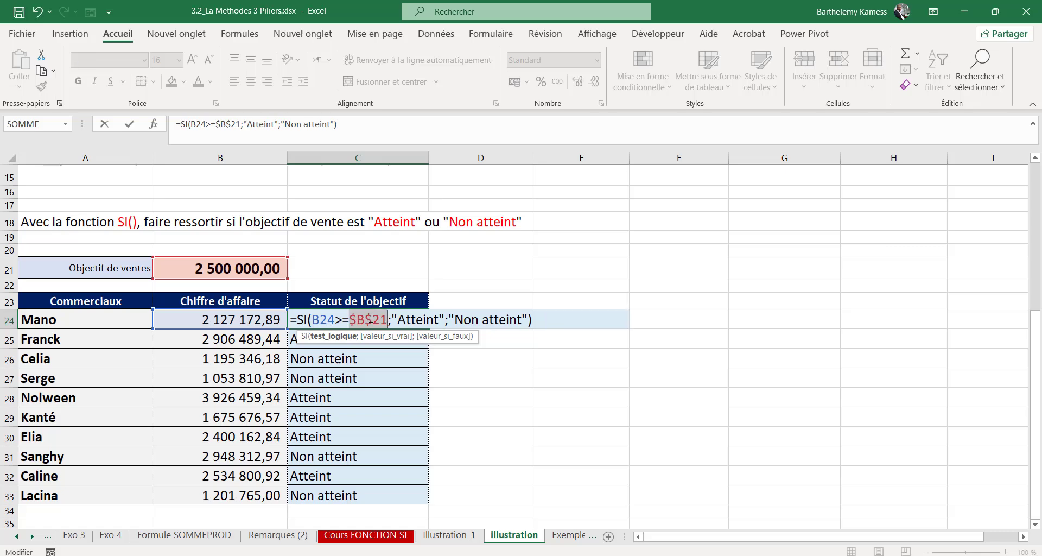
pyautogui.press('Return')
pyautogui.click(399, 319)
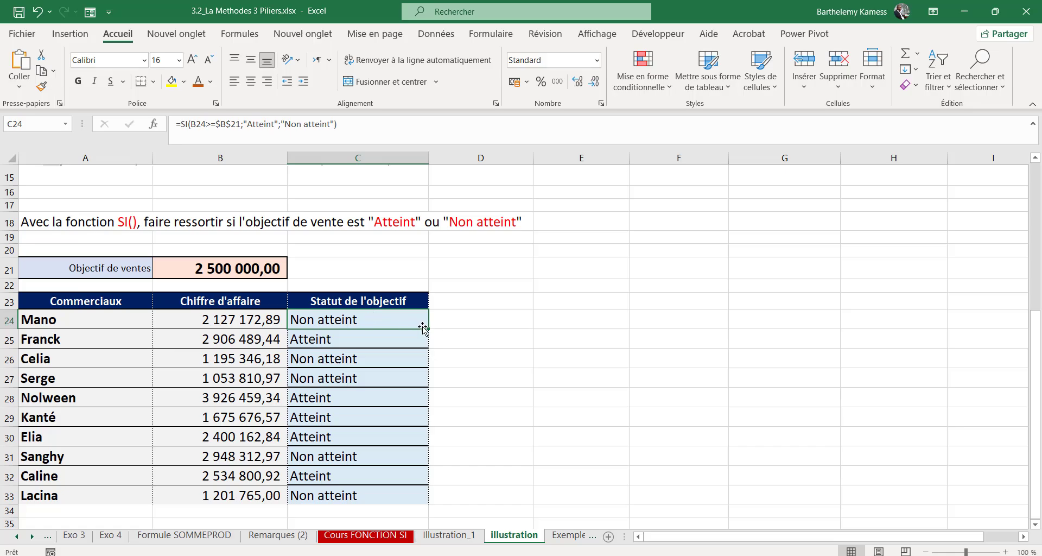
pyautogui.moveTo(431, 329); pyautogui.dragTo(419, 500)
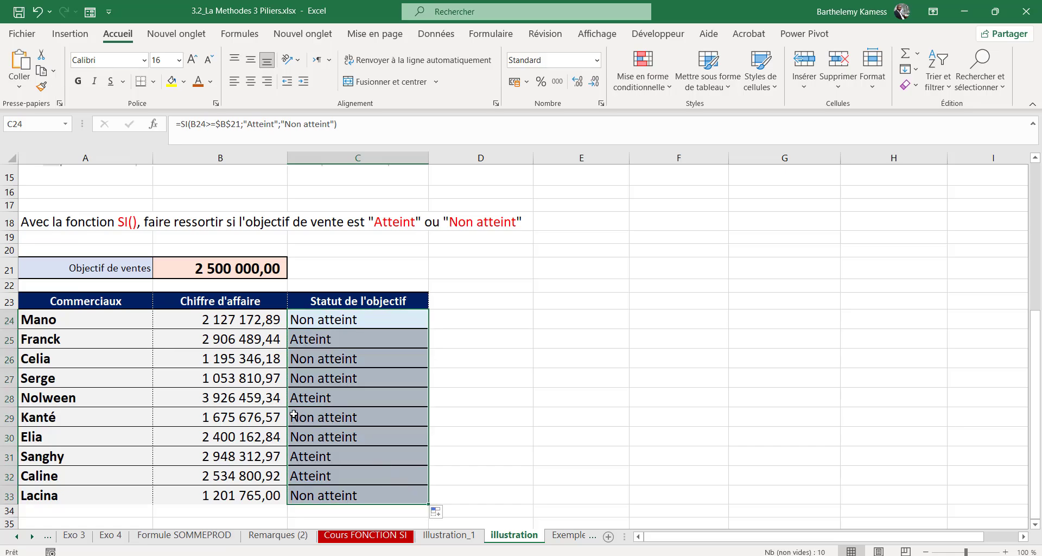
# Check the statuses in rows 28 to 31 against the revenues and the sales target
pyautogui.click(257, 405)
pyautogui.click(305, 417)
pyautogui.click(259, 415)
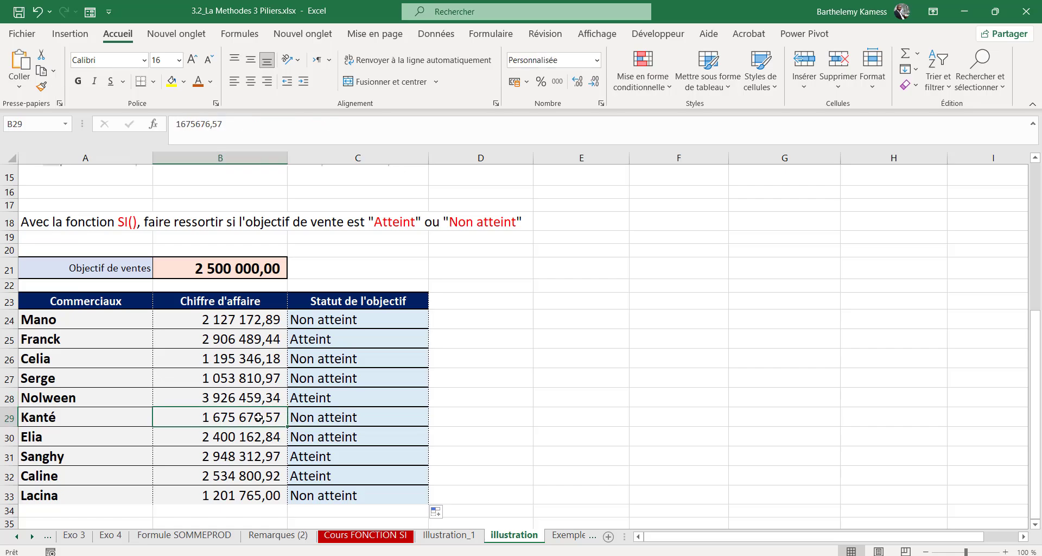
pyautogui.click(309, 422)
pyautogui.click(232, 434)
pyautogui.click(353, 442)
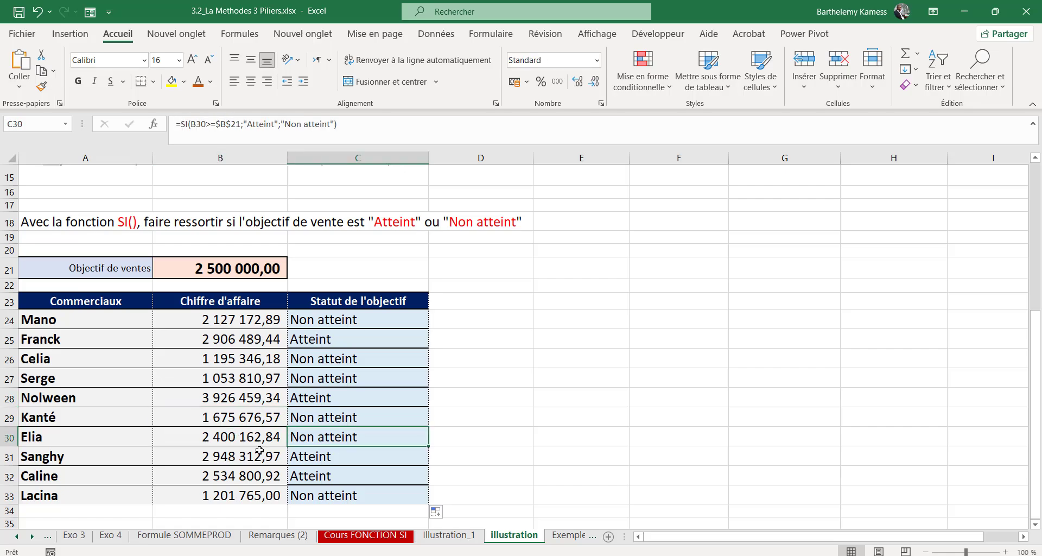
pyautogui.click(320, 454)
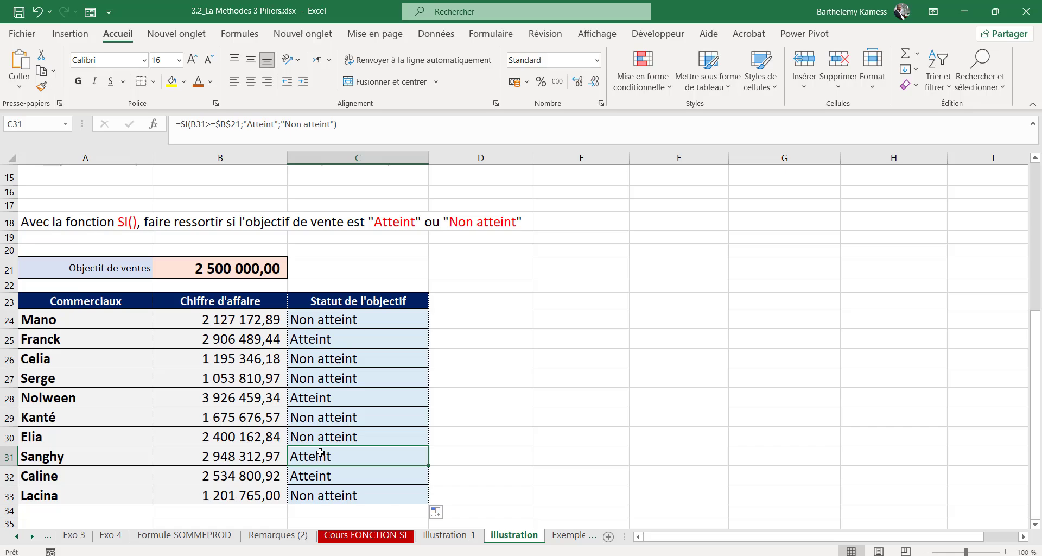
pyautogui.click(354, 394)
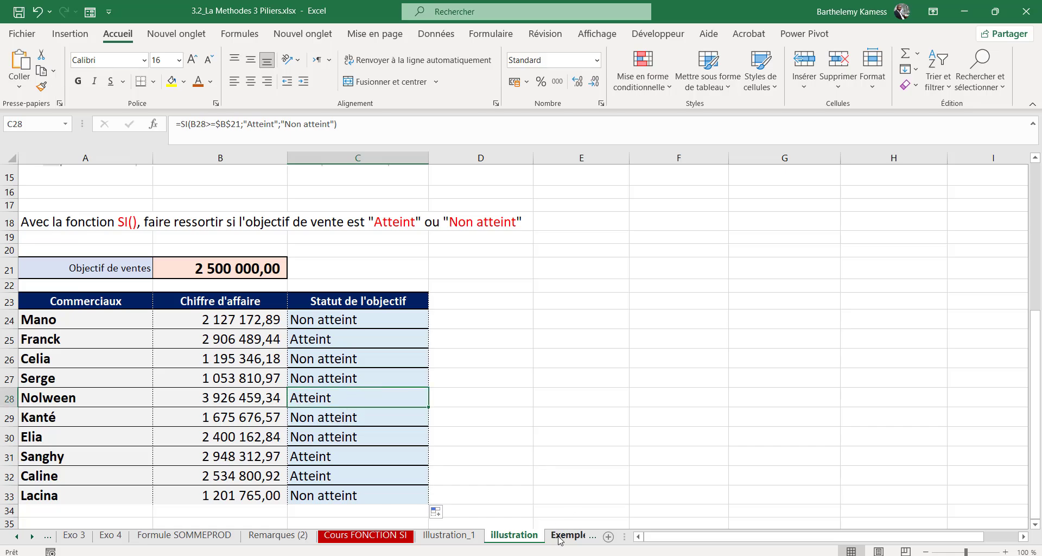
pyautogui.click(372, 427)
pyautogui.scroll(-1, 578, 537)
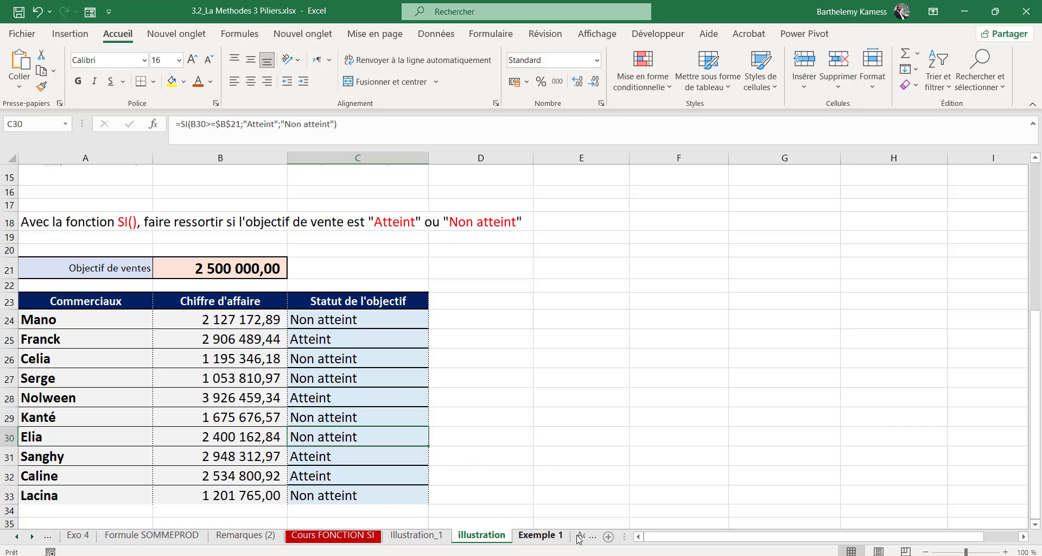
# Open the Exemple 1 sheet and read the description of the SI function in rows 2 and 3
pyautogui.click(540, 535)
pyautogui.click(481, 536)
pyautogui.scroll(-5, 388, 448)
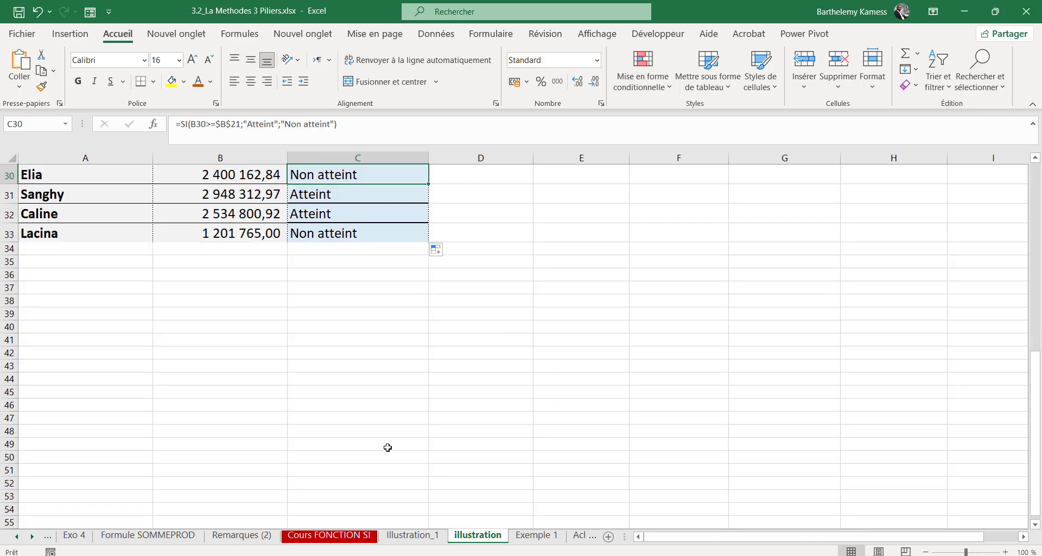
pyautogui.scroll(3, 388, 448)
pyautogui.click(536, 535)
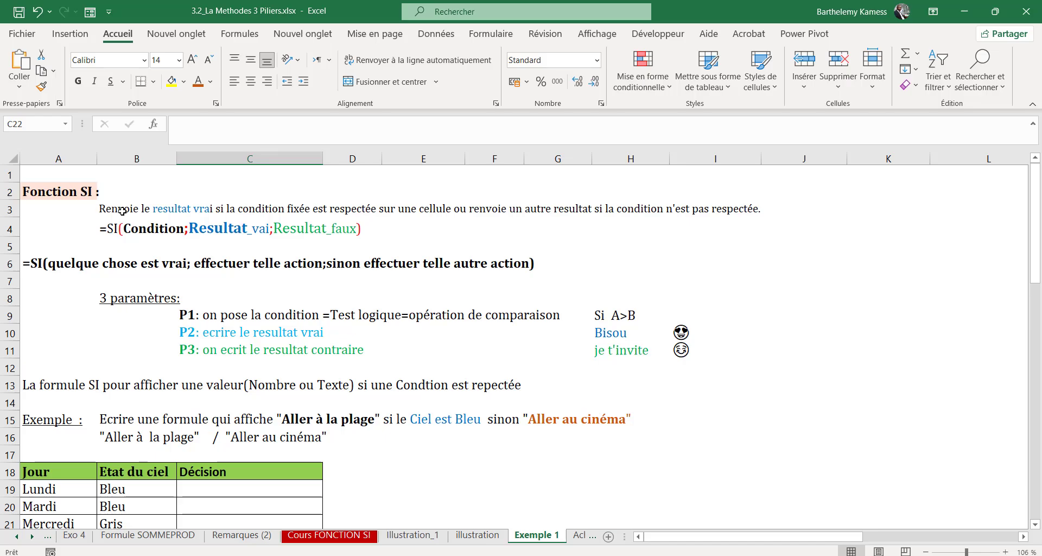
pyautogui.click(86, 191)
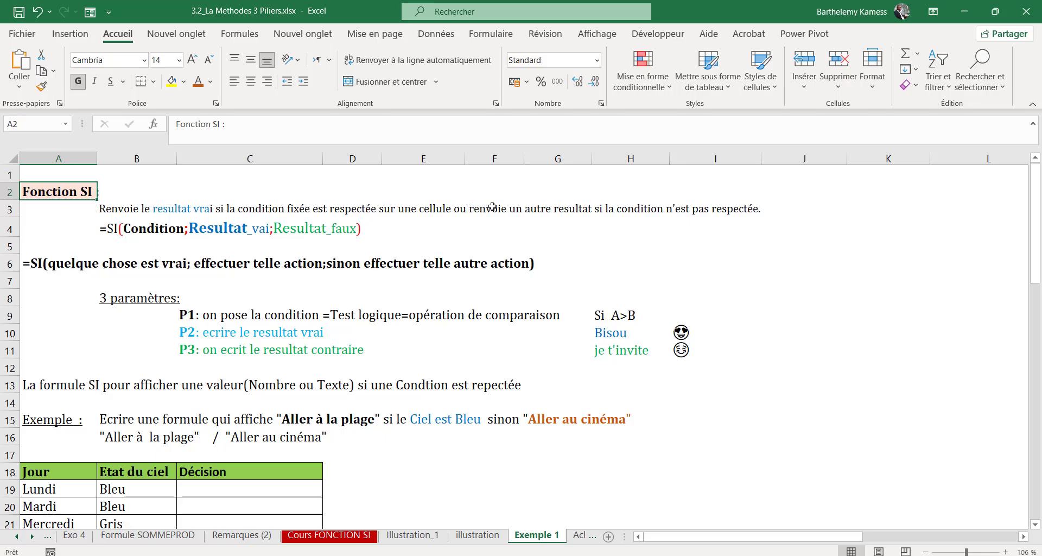
# Examine the SI syntax in row 4, going through the condition, the true result and the false result
pyautogui.click(153, 228)
pyautogui.click(157, 244)
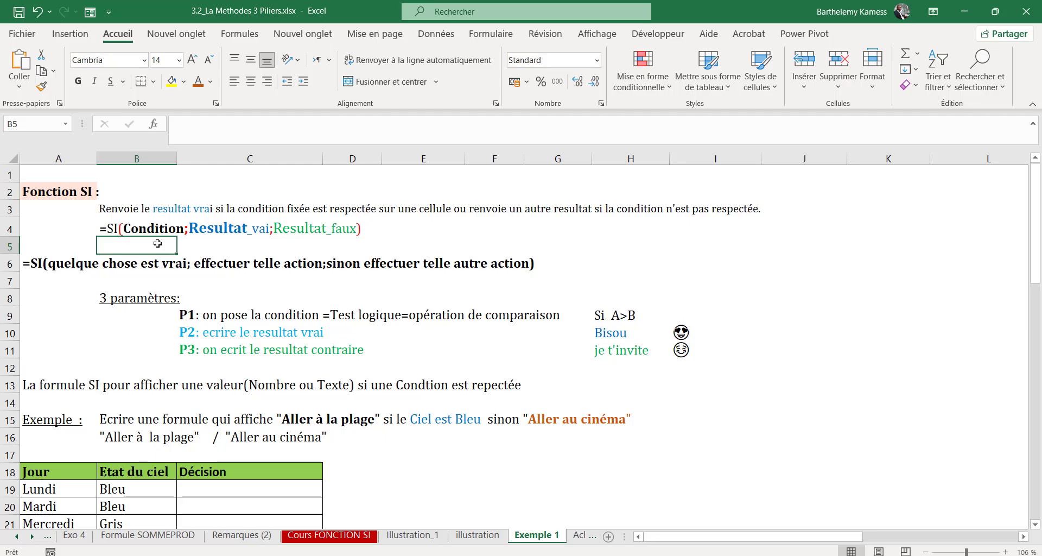
pyautogui.click(160, 231)
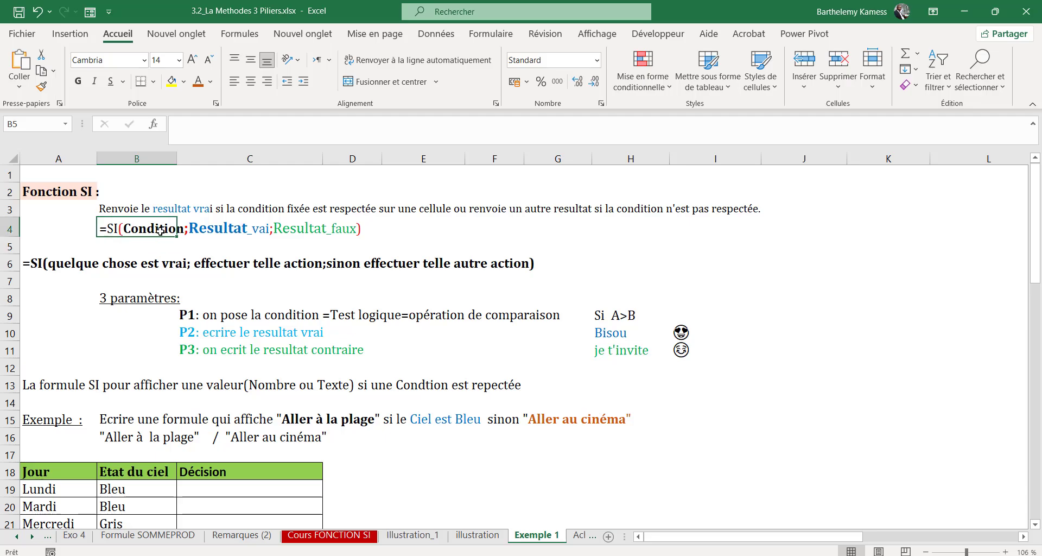
pyautogui.click(161, 246)
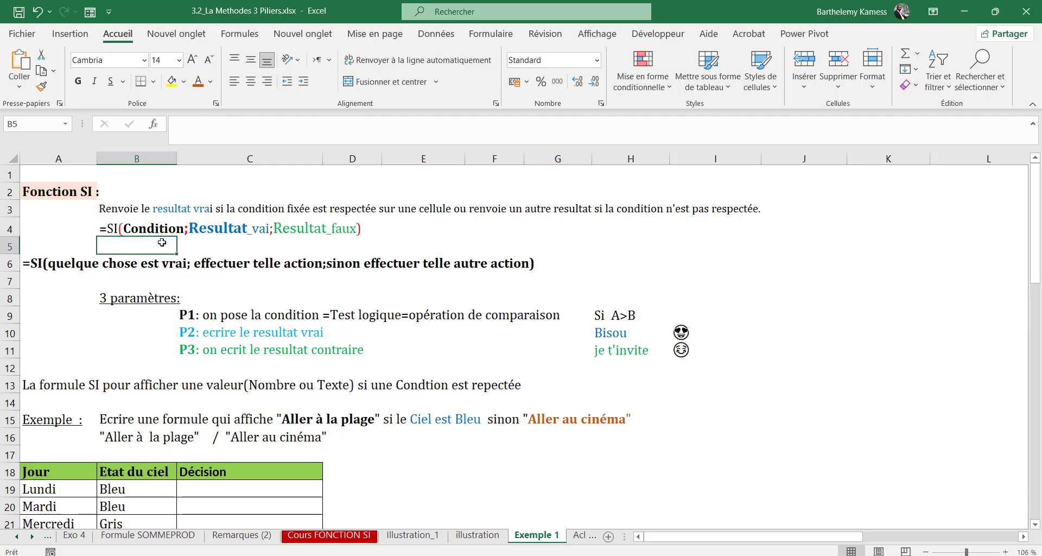
pyautogui.click(213, 232)
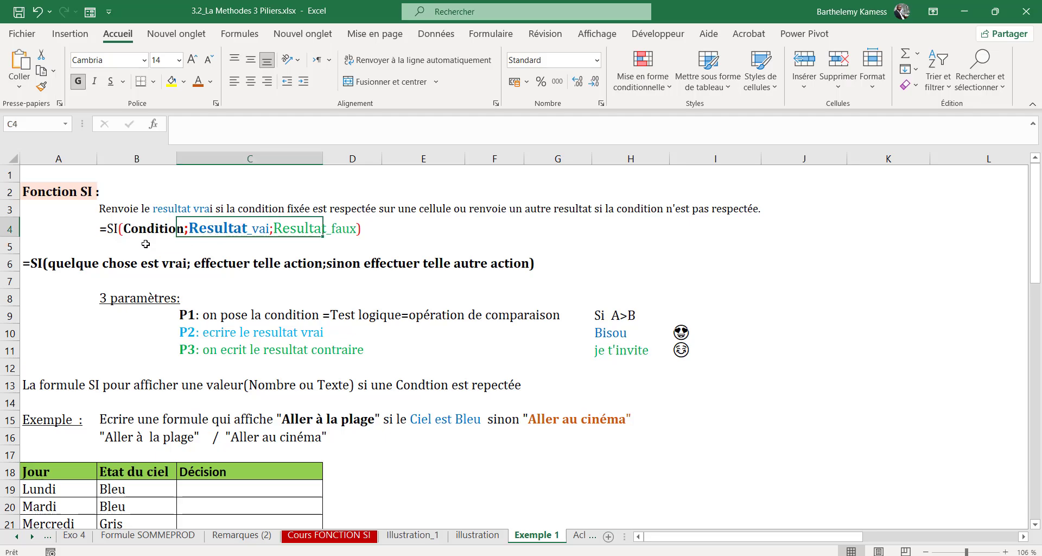
pyautogui.press('Return')
pyautogui.click(209, 229)
pyautogui.click(295, 241)
pyautogui.click(313, 229)
# Read the plain-language version of the SI formula in row 6, from its test to its two actions
pyautogui.click(36, 261)
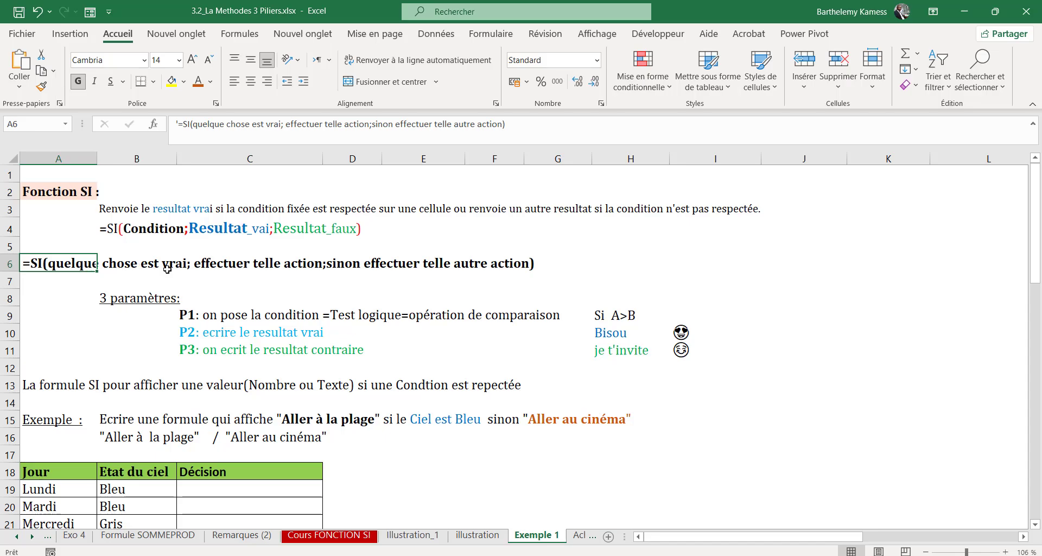
pyautogui.click(224, 275)
pyautogui.click(310, 268)
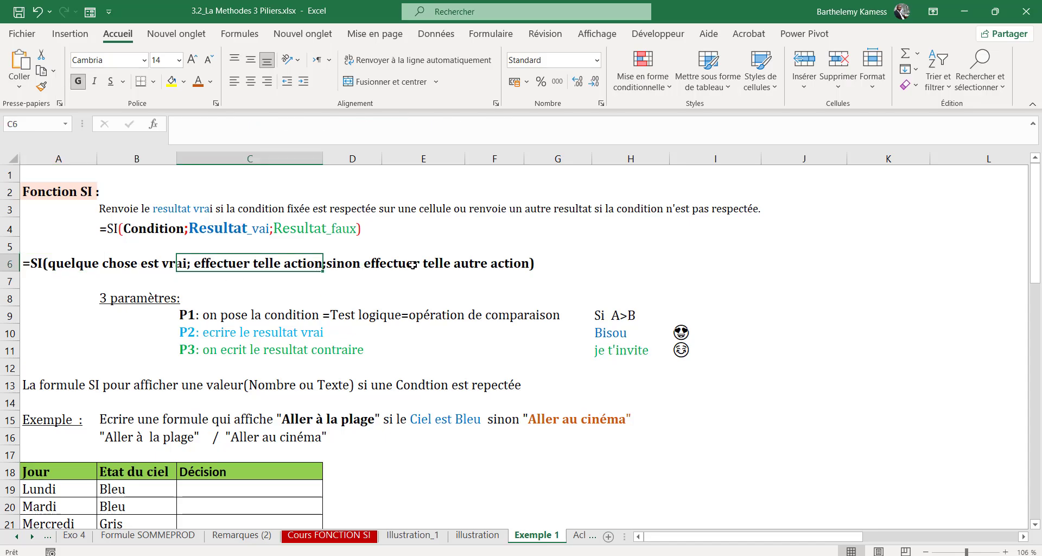
pyautogui.click(399, 293)
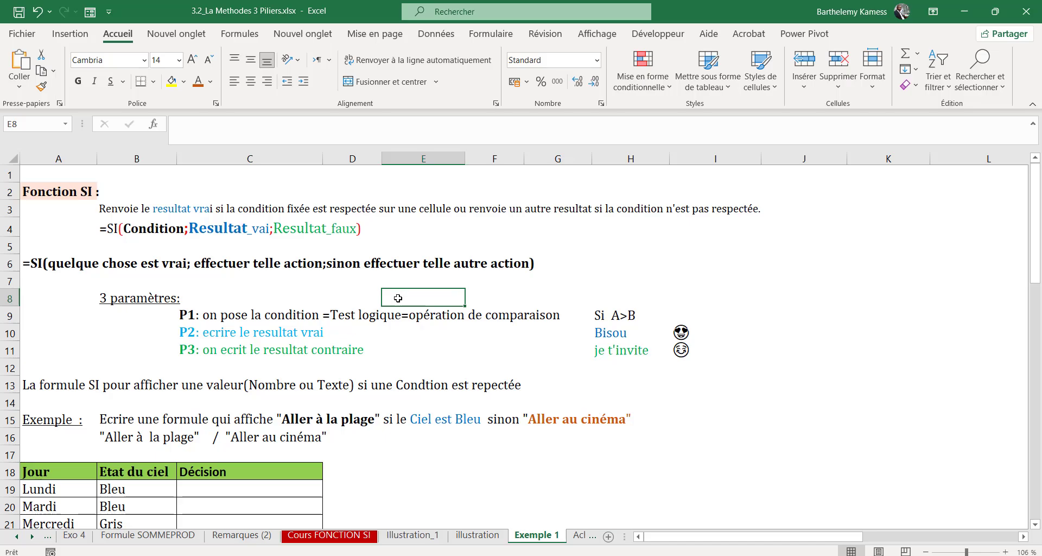
# Read the explanation of parameter P1, the logical test, and its example condition in H9
pyautogui.click(126, 304)
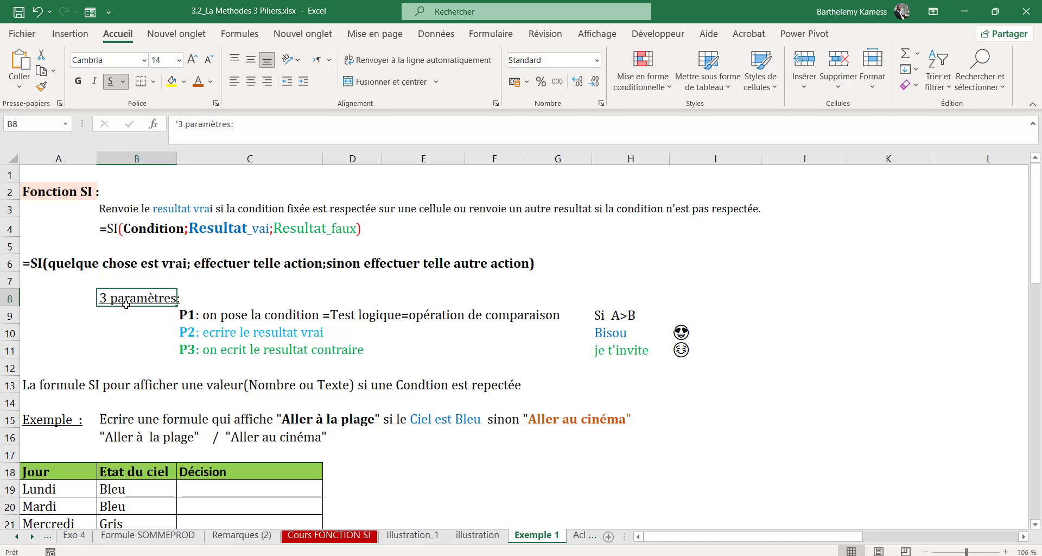
pyautogui.click(197, 318)
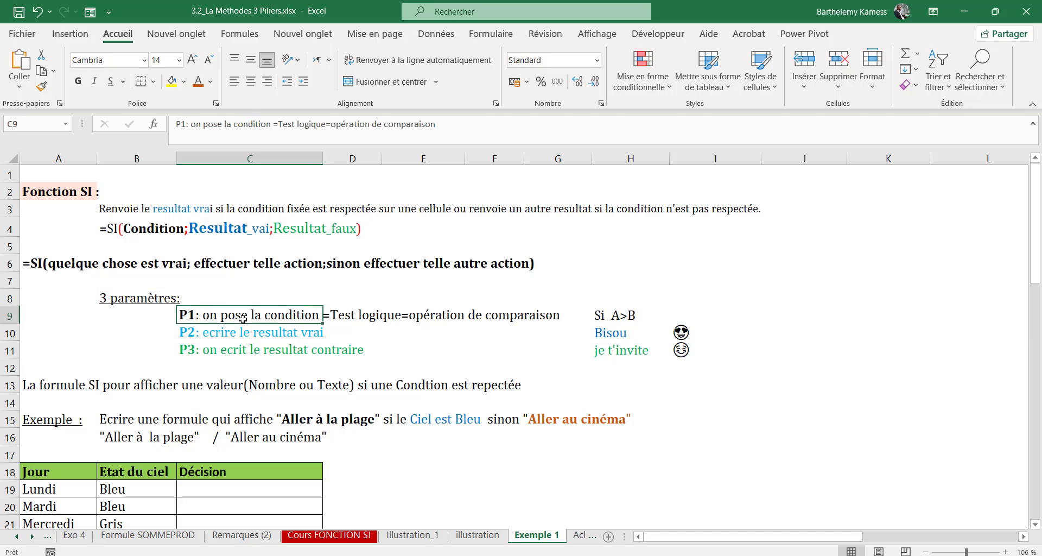
pyautogui.click(351, 314)
pyautogui.click(437, 320)
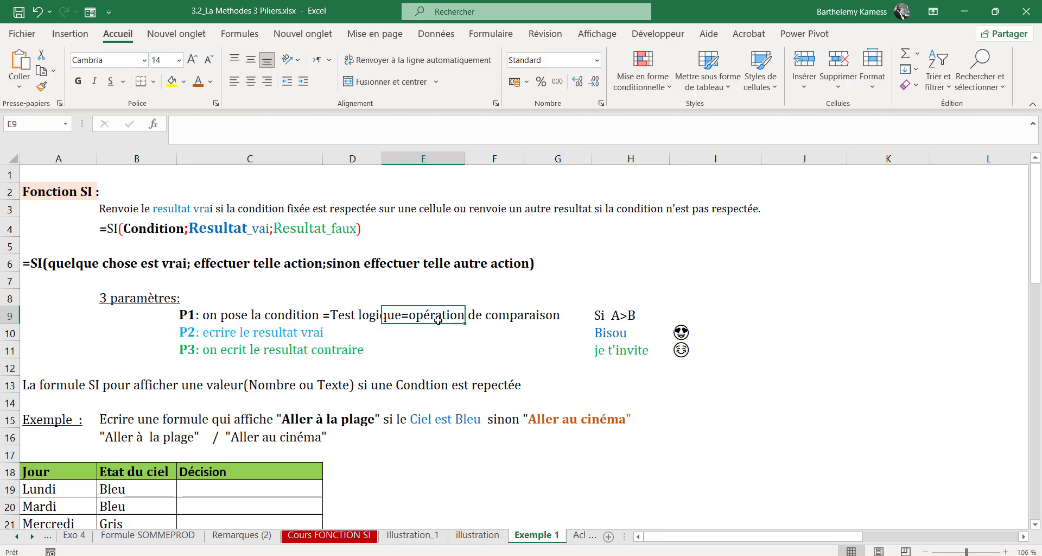
pyautogui.click(614, 314)
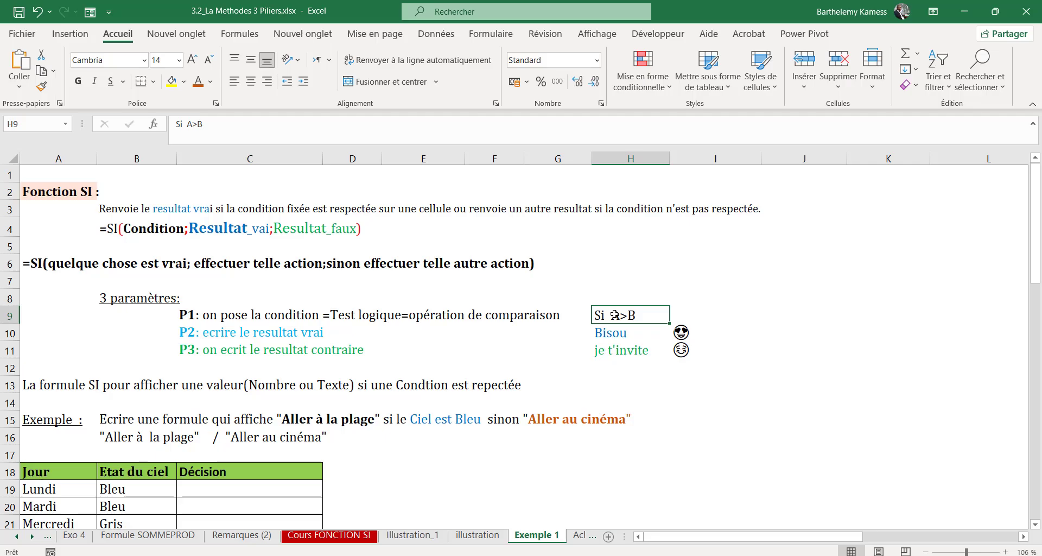
# Read parameters P2 and P3 in rows 10 and 11 and relate their example results to the condition in H9
pyautogui.click(191, 330)
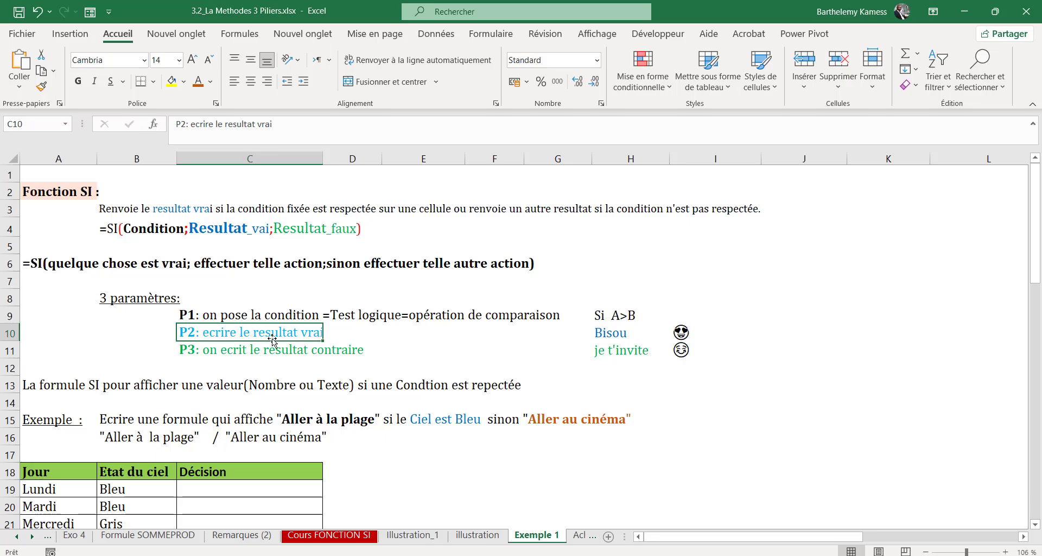
pyautogui.click(619, 340)
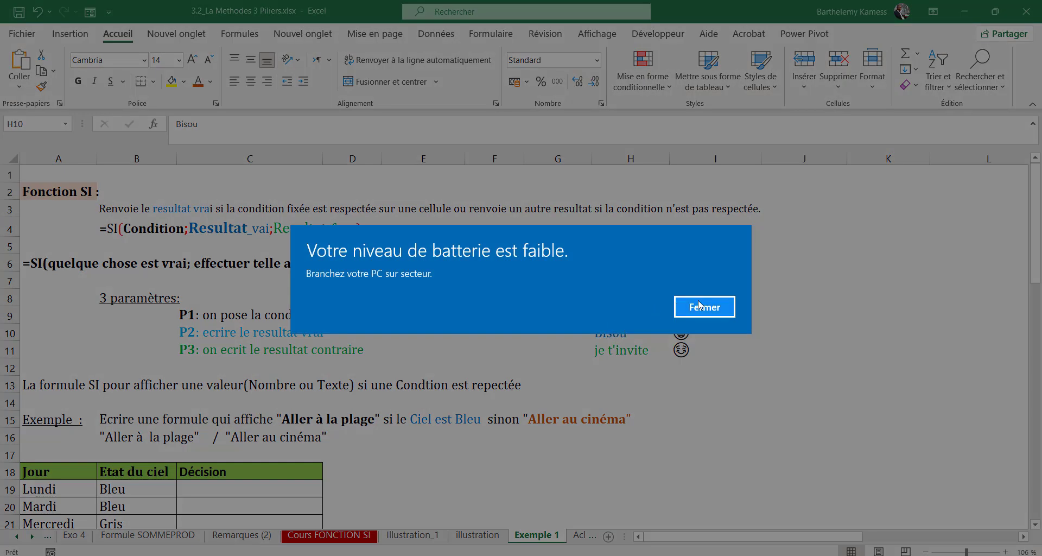
pyautogui.click(705, 306)
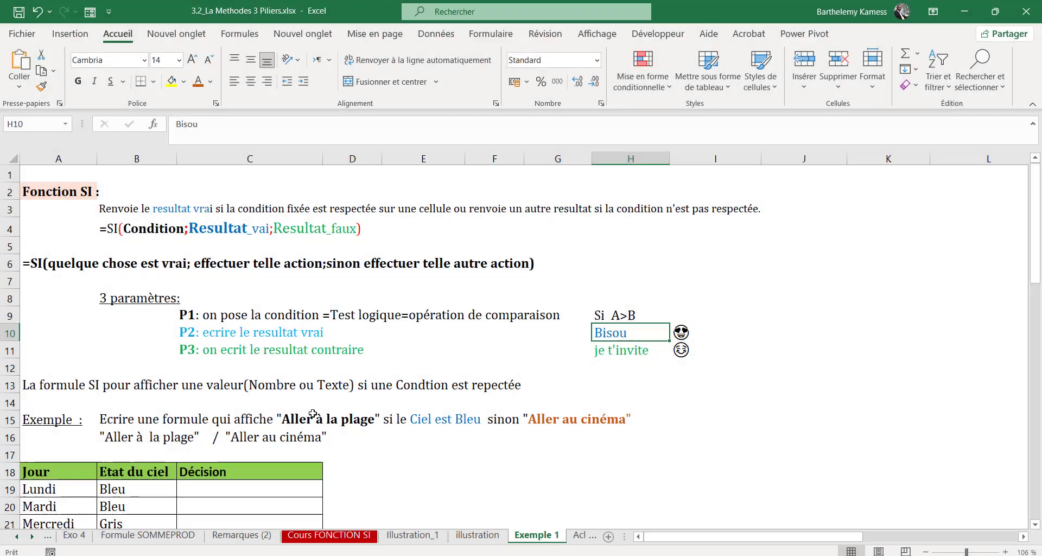
pyautogui.click(209, 352)
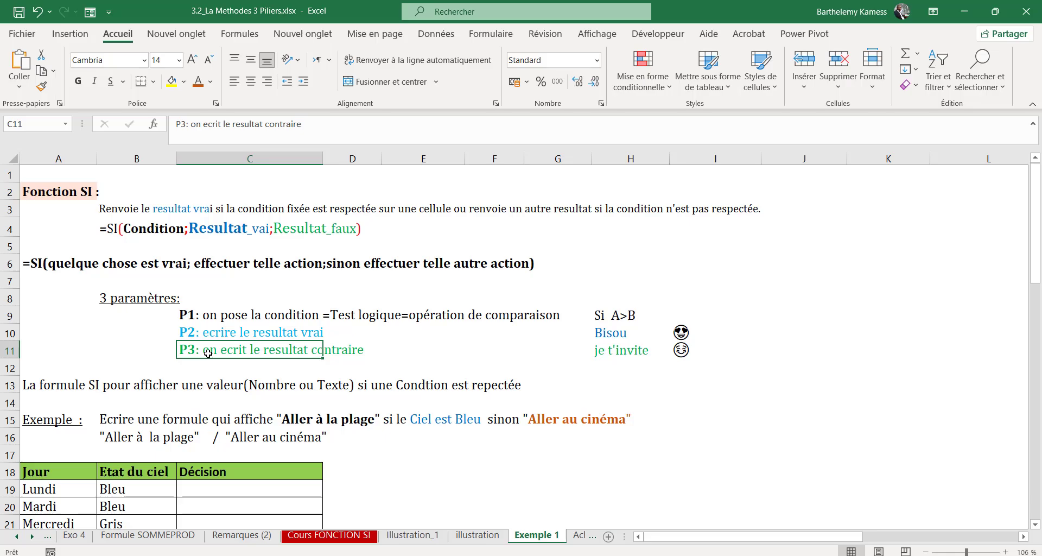
pyautogui.click(617, 318)
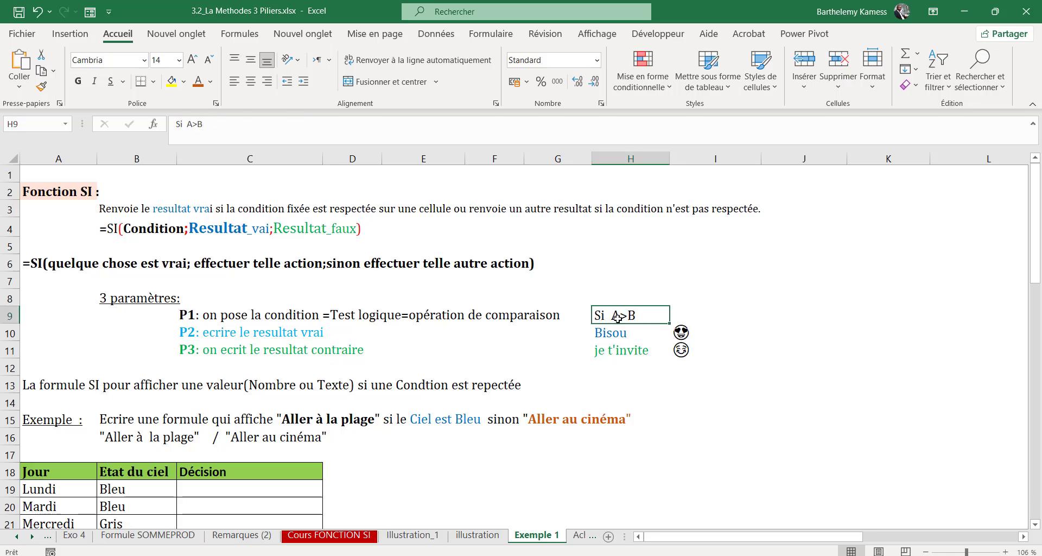
pyautogui.click(612, 354)
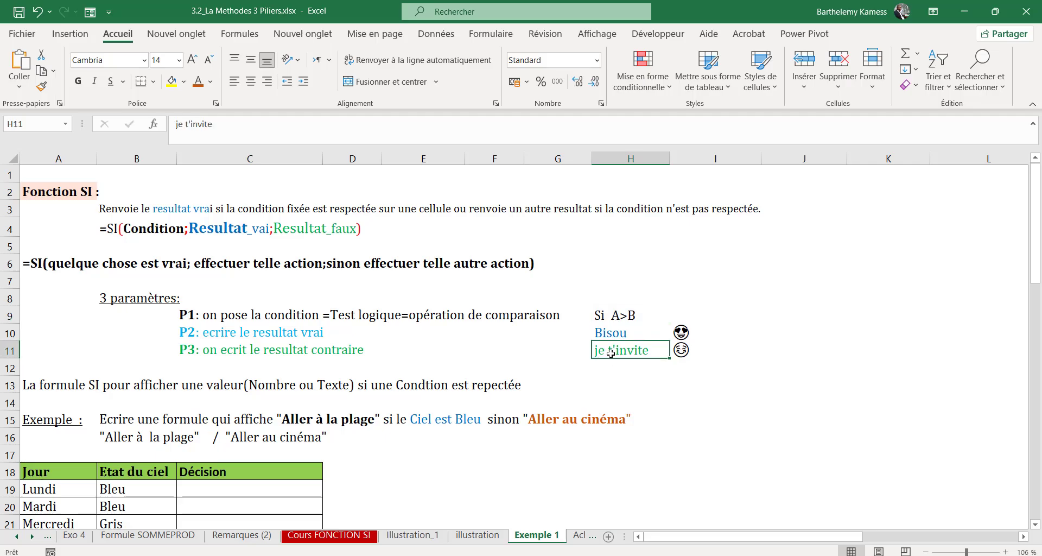
pyautogui.click(630, 313)
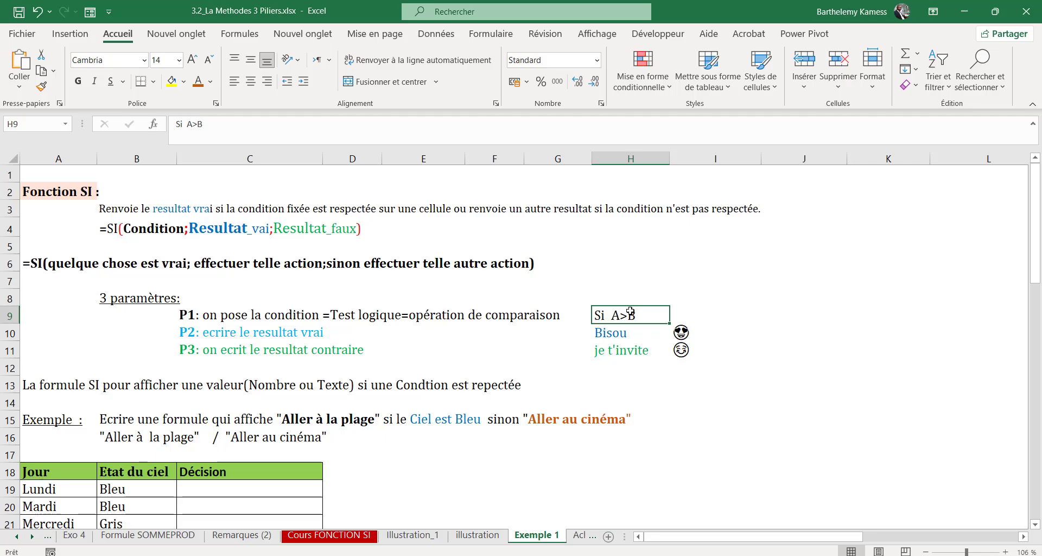
pyautogui.click(627, 335)
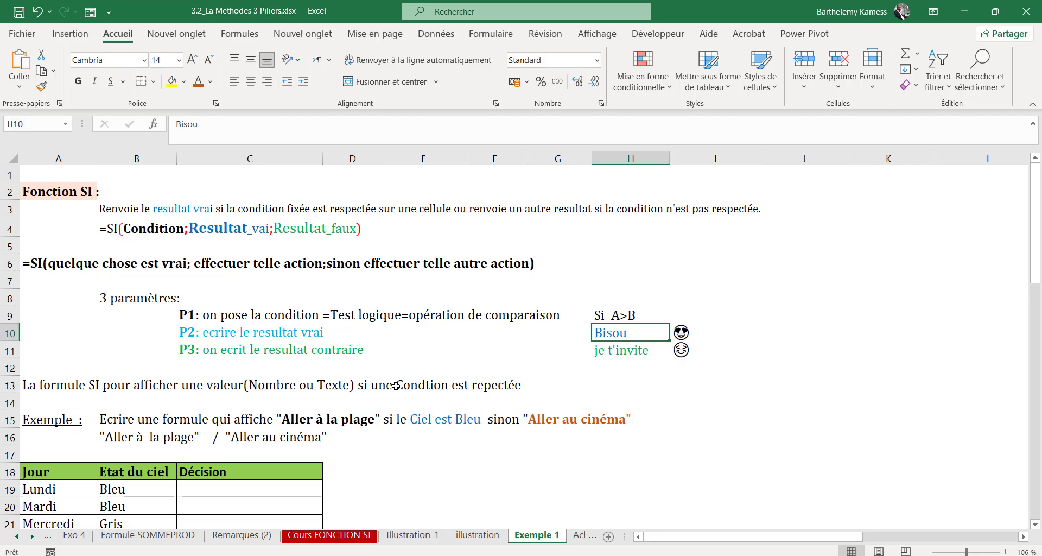
# Review the exercise table's empty Décision cells C19:C25 and the sky states for Lundi and Mardi
pyautogui.scroll(-1, 369, 403)
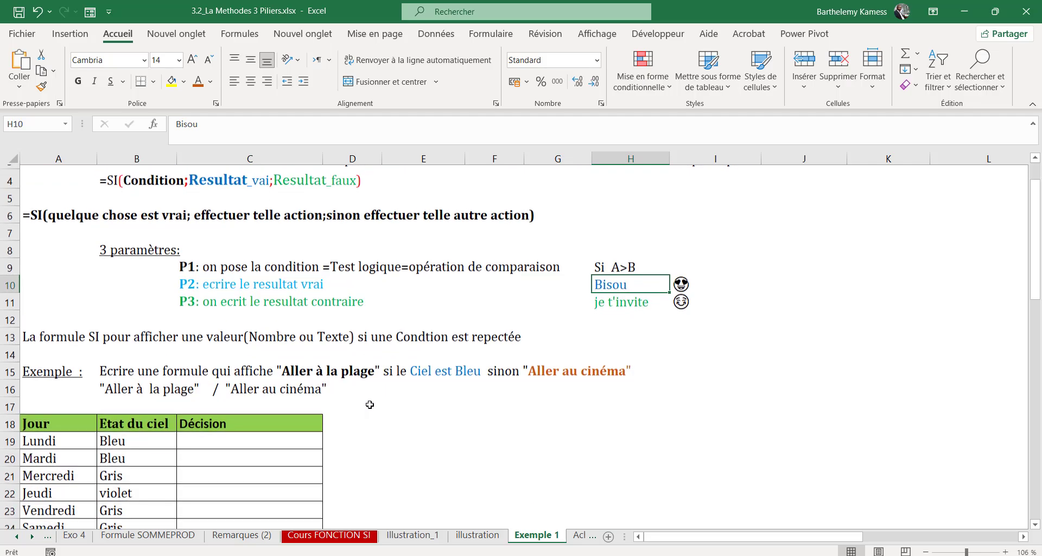
pyautogui.scroll(-2, 157, 410)
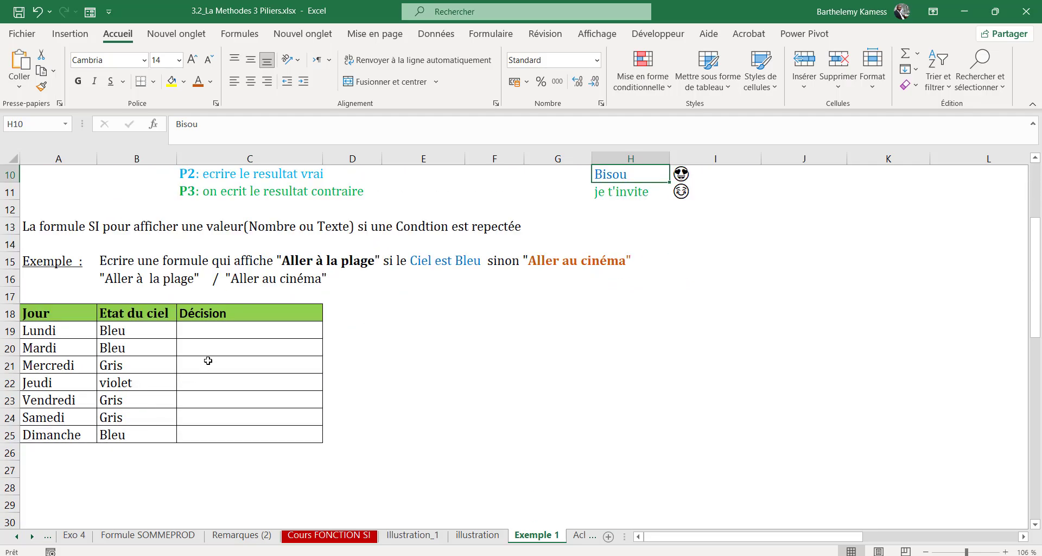
pyautogui.moveTo(222, 329); pyautogui.dragTo(245, 431)
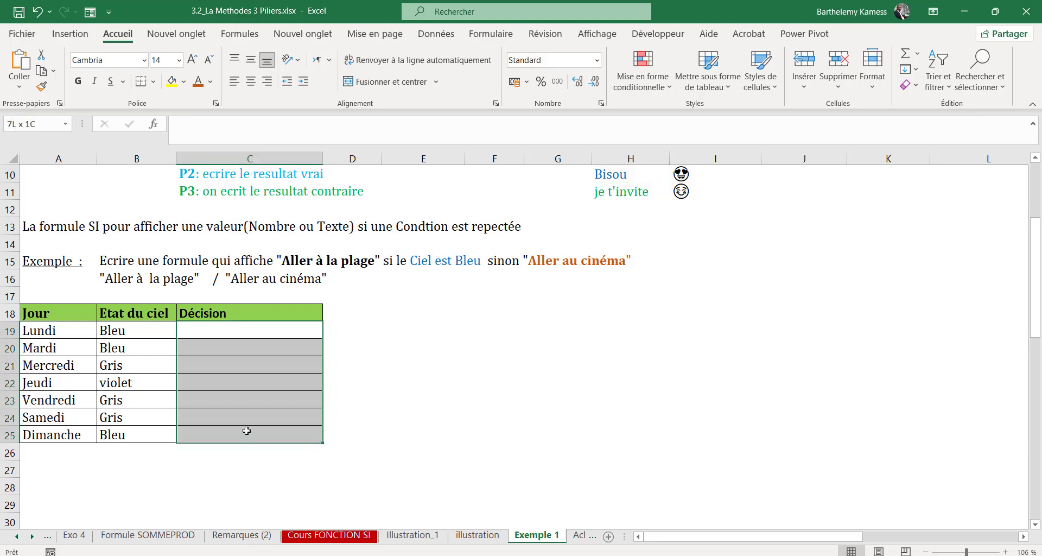
pyautogui.click(226, 335)
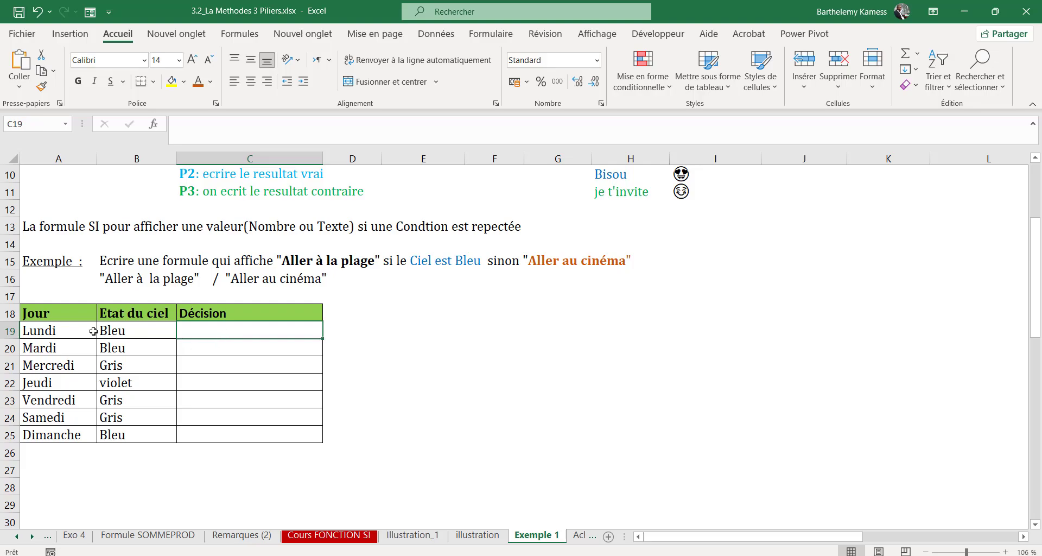
pyautogui.click(60, 337)
pyautogui.click(145, 337)
pyautogui.click(39, 348)
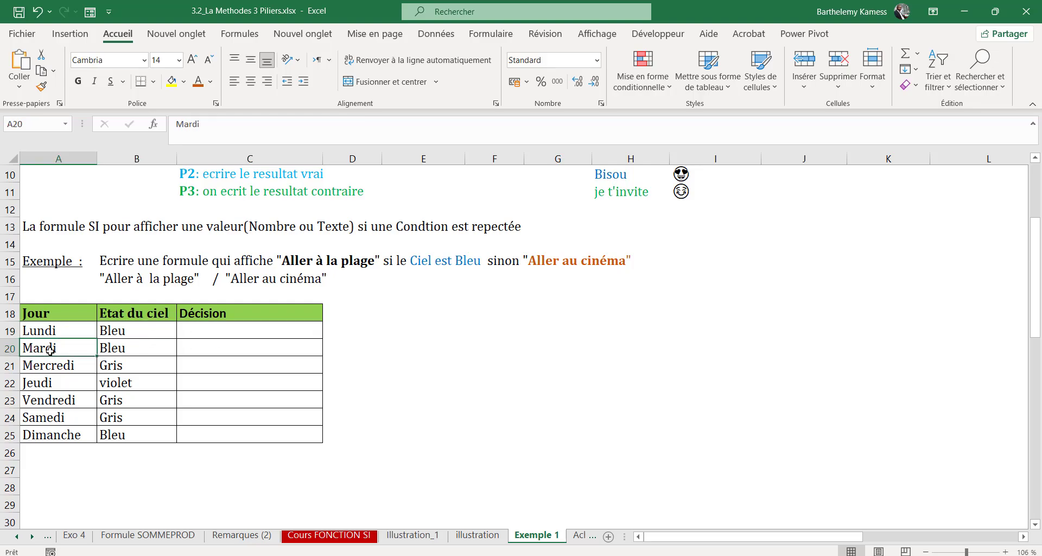
pyautogui.click(135, 345)
# Begin an SI formula in Lundi's Décision cell C19 with the logical test B19="Bleu"
pyautogui.click(207, 325)
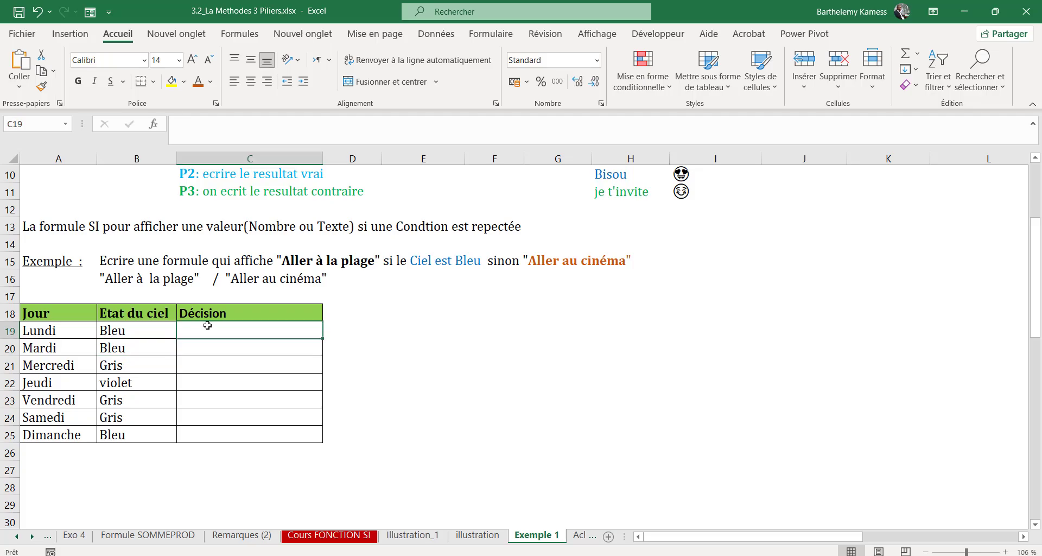
pyautogui.write('=SI(')
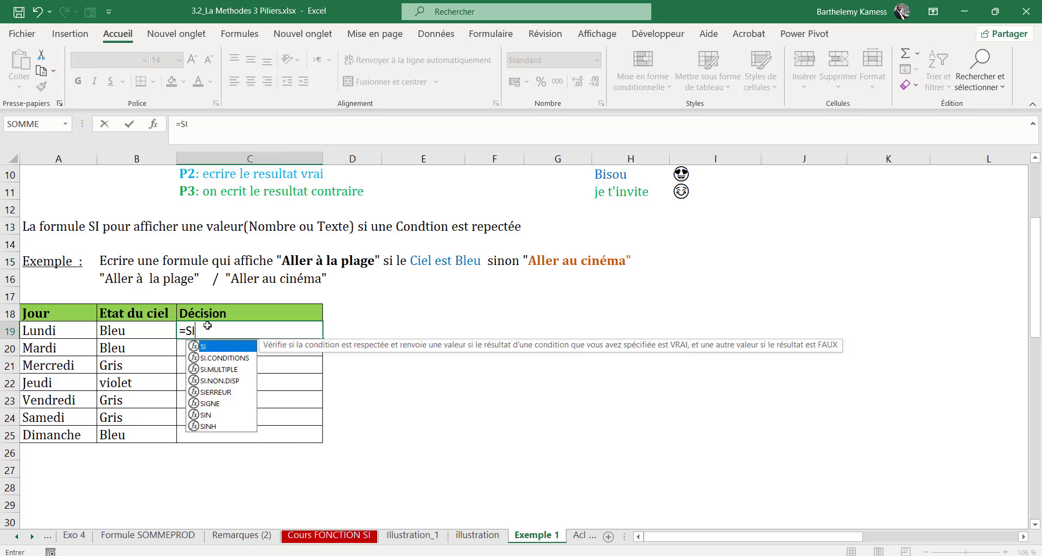
pyautogui.click(131, 333)
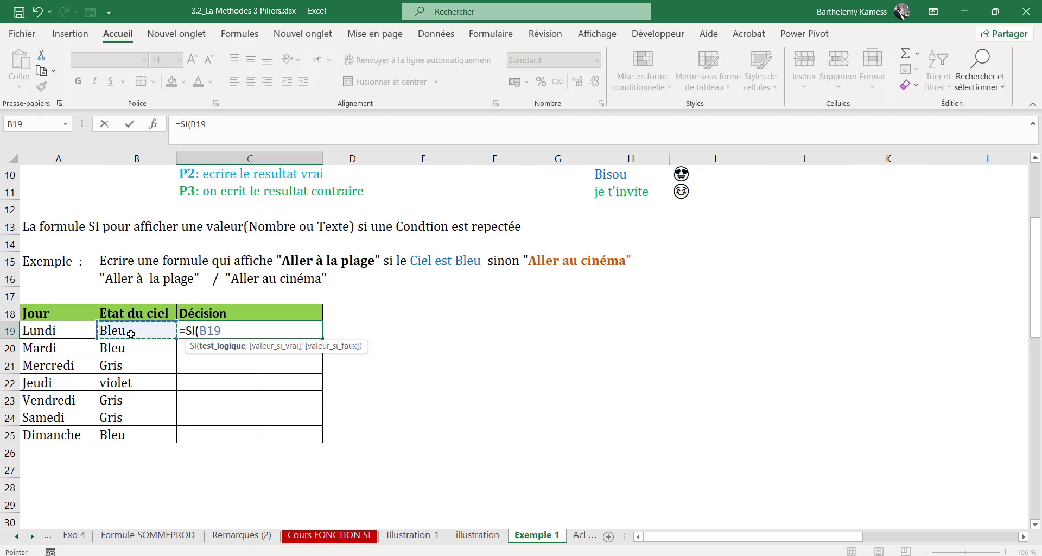
pyautogui.write('=')
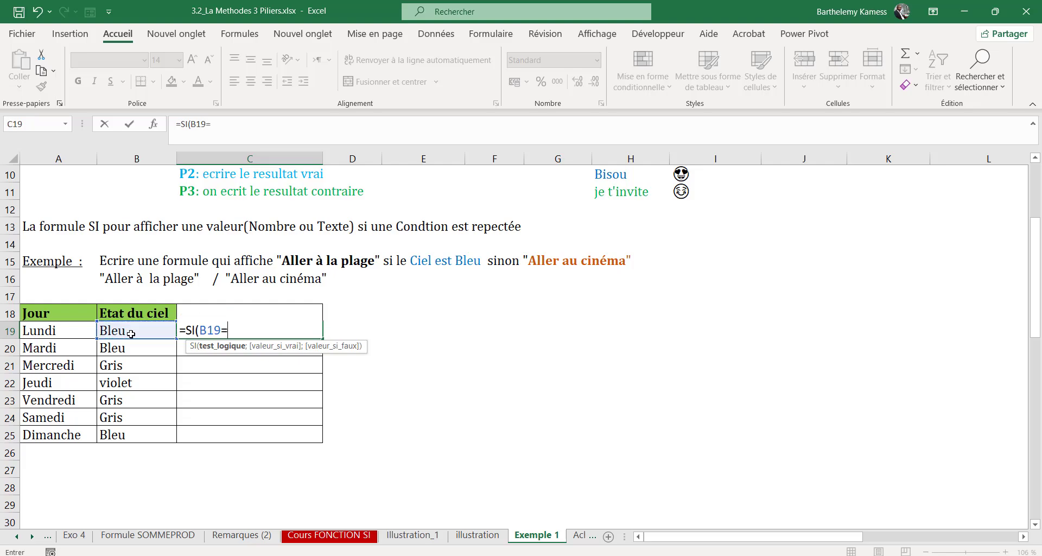
pyautogui.write('"Bleu";')
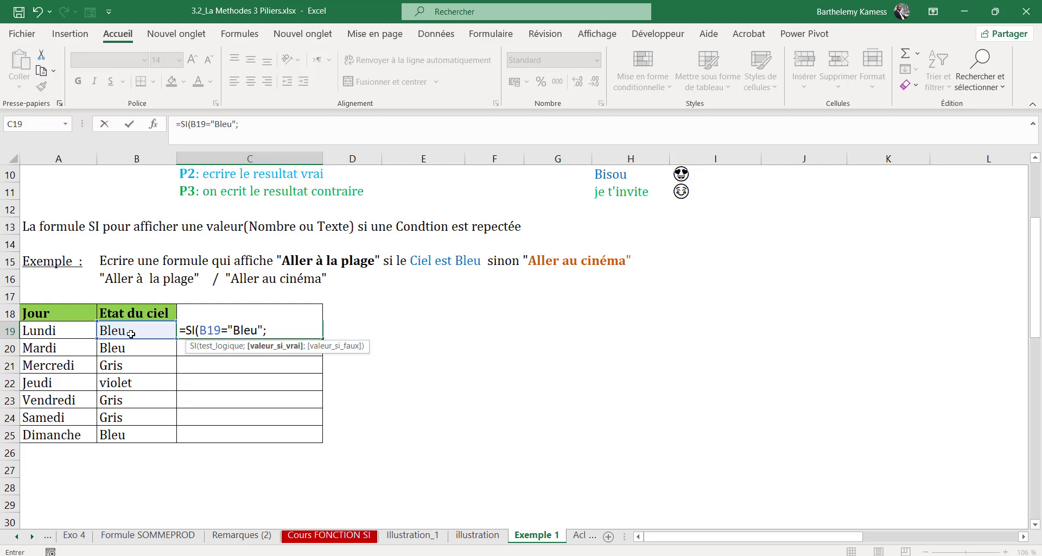
# Complete the C19 formula with "Aller à la plage" as the true result and "Aller au cinema" as the false result
pyautogui.write('"Aller à la plage"')
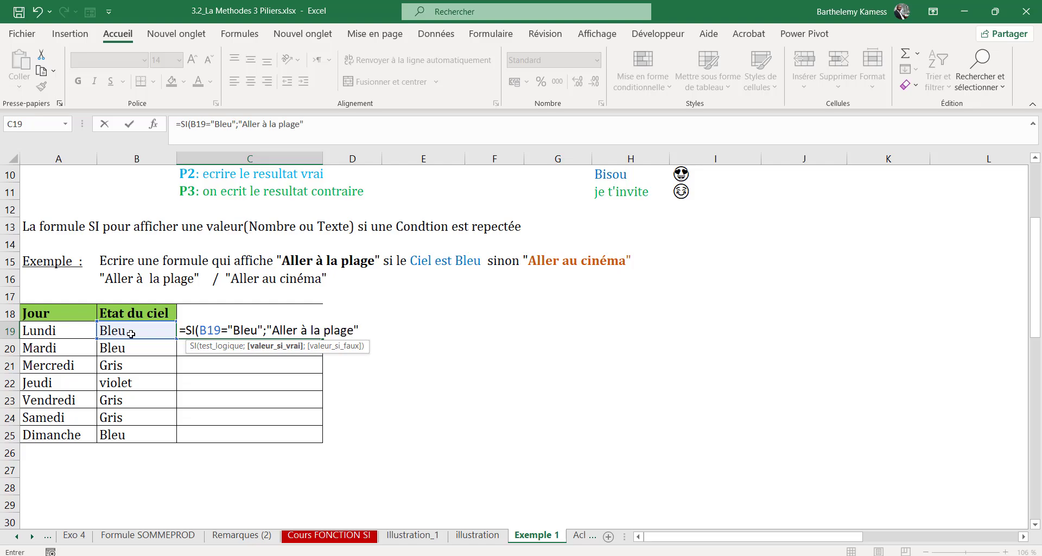
pyautogui.write(';')
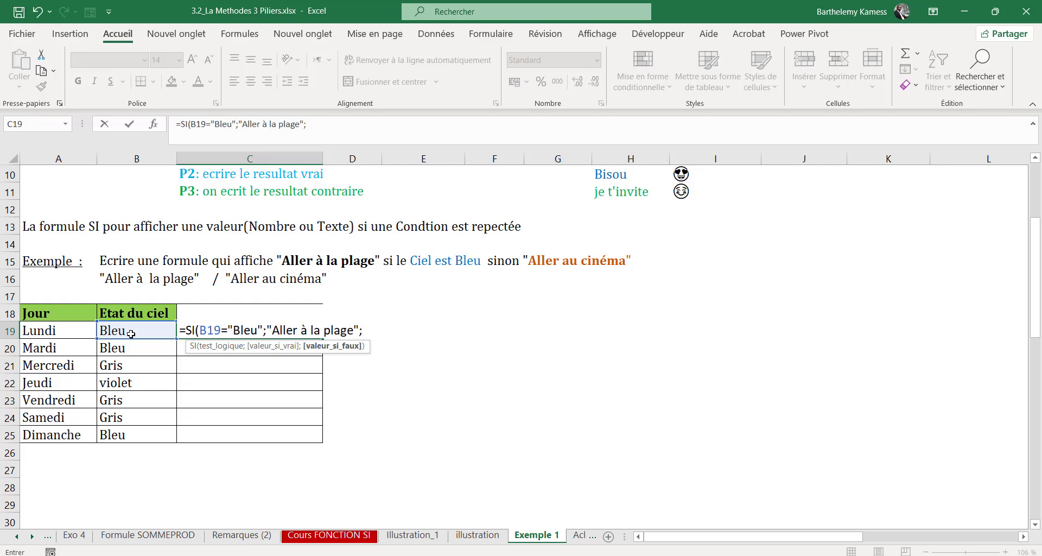
pyautogui.write('"Aller au cinemar')
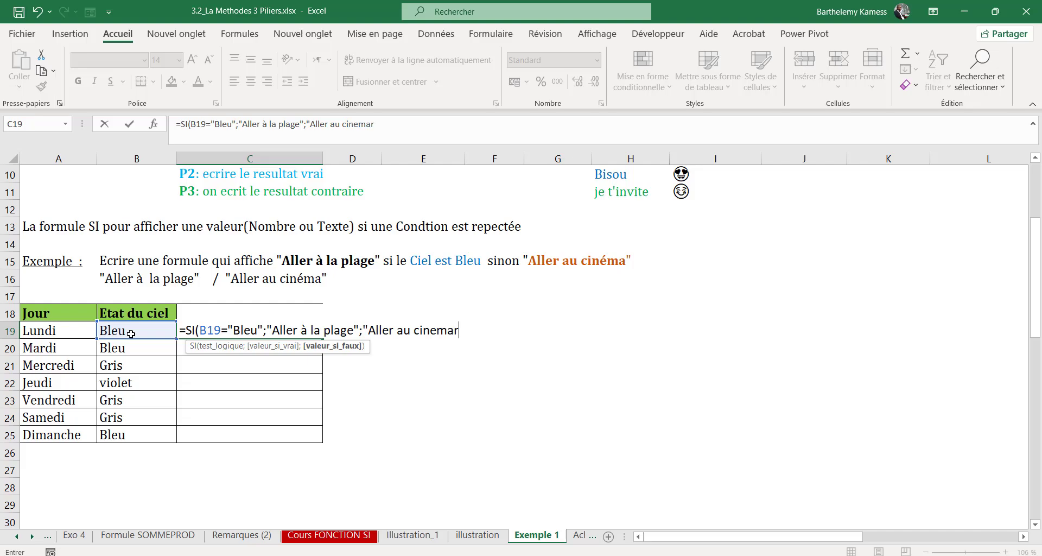
pyautogui.press('BackSpace')
pyautogui.press('BackSpace')
pyautogui.press('BackSpace')
pyautogui.write('nema")')
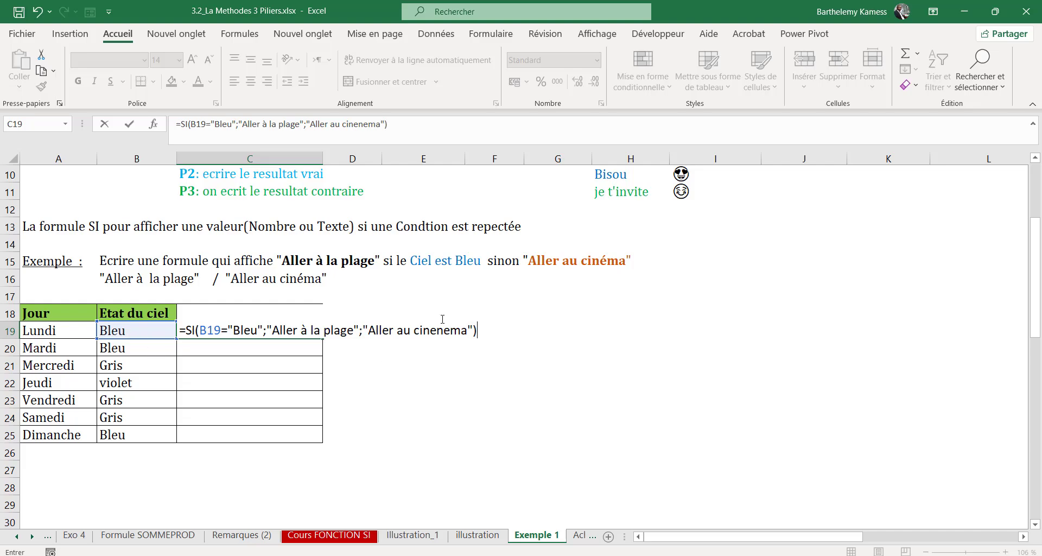
pyautogui.click(443, 331)
pyautogui.press('BackSpace')
pyautogui.press('BackSpace')
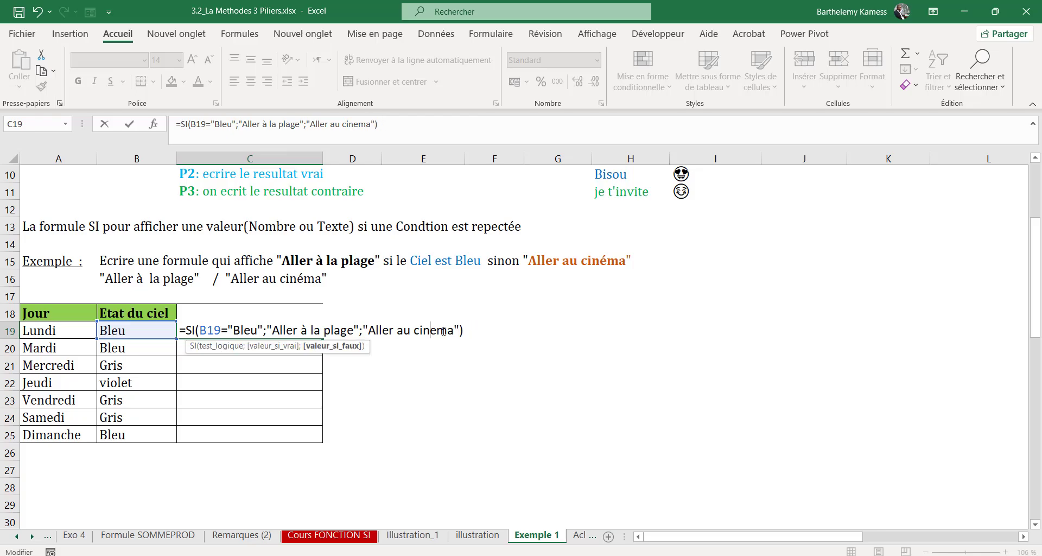
pyautogui.press('Return')
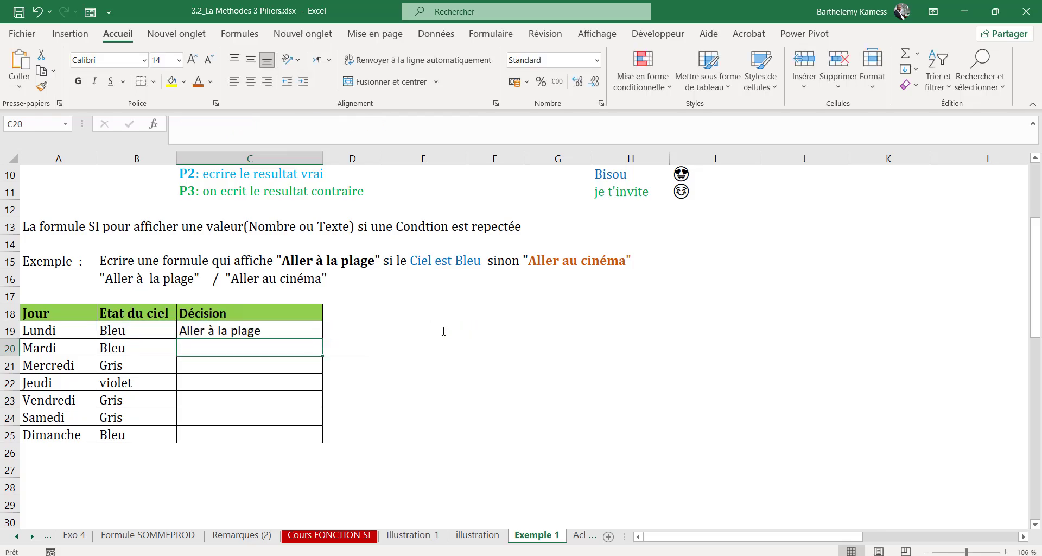
# Copy the SI formula from C19 down the Décision column through C25 and check the last rows
pyautogui.click(113, 327)
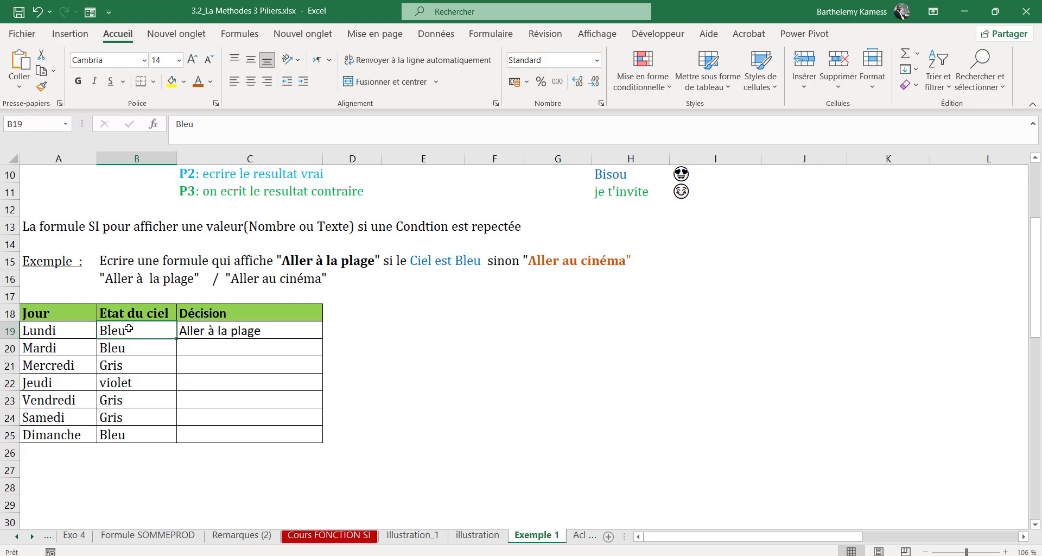
pyautogui.click(214, 334)
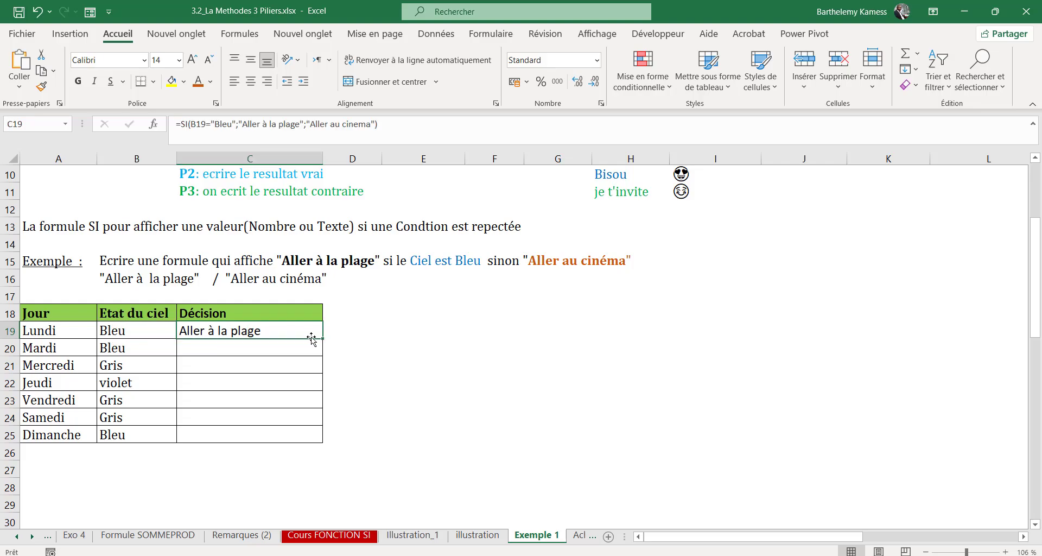
pyautogui.moveTo(321, 339); pyautogui.dragTo(312, 442)
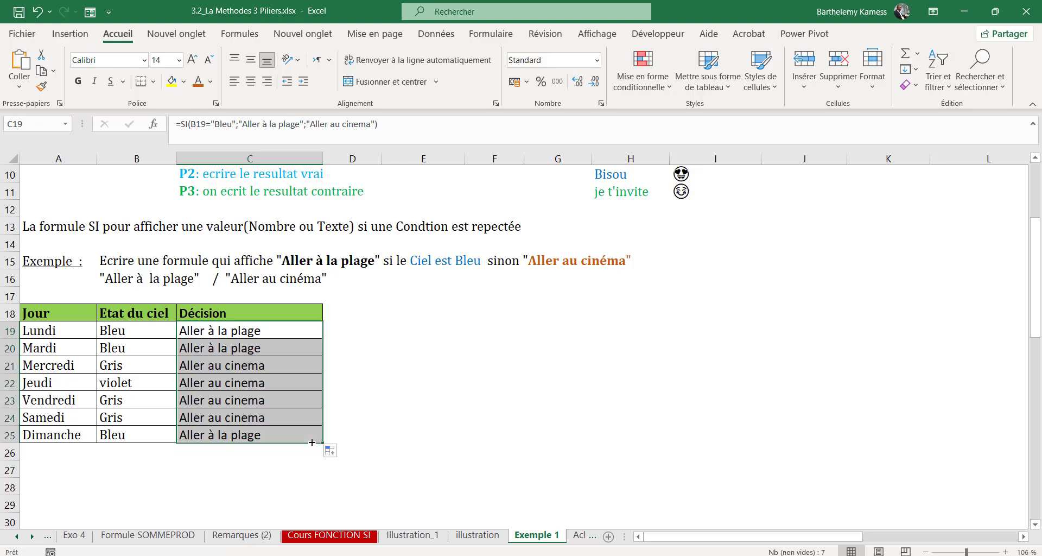
pyautogui.click(258, 428)
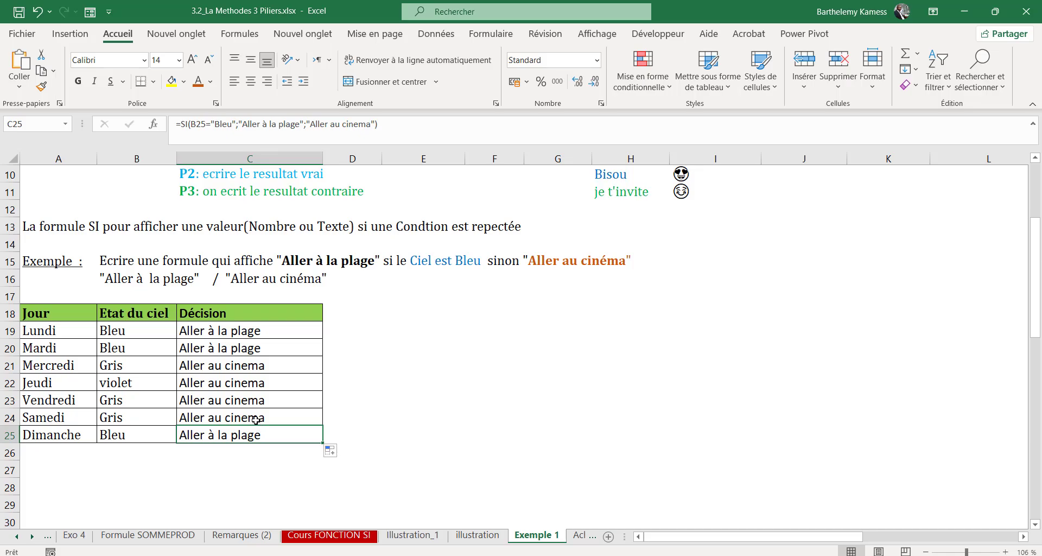
pyautogui.click(254, 416)
pyautogui.click(127, 394)
pyautogui.press('Right')
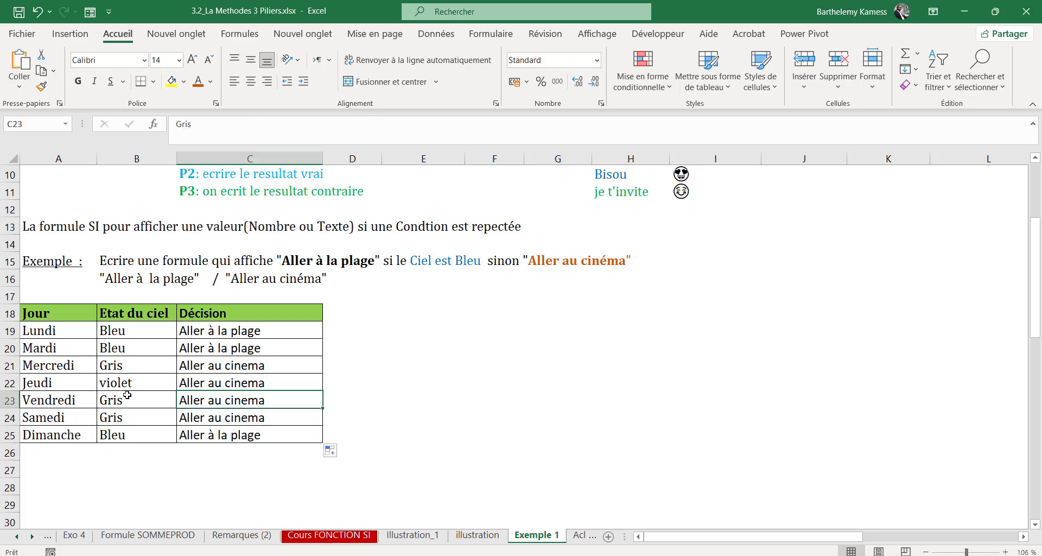
pyautogui.press('F2')
pyautogui.press('Escape')
pyautogui.write('L')
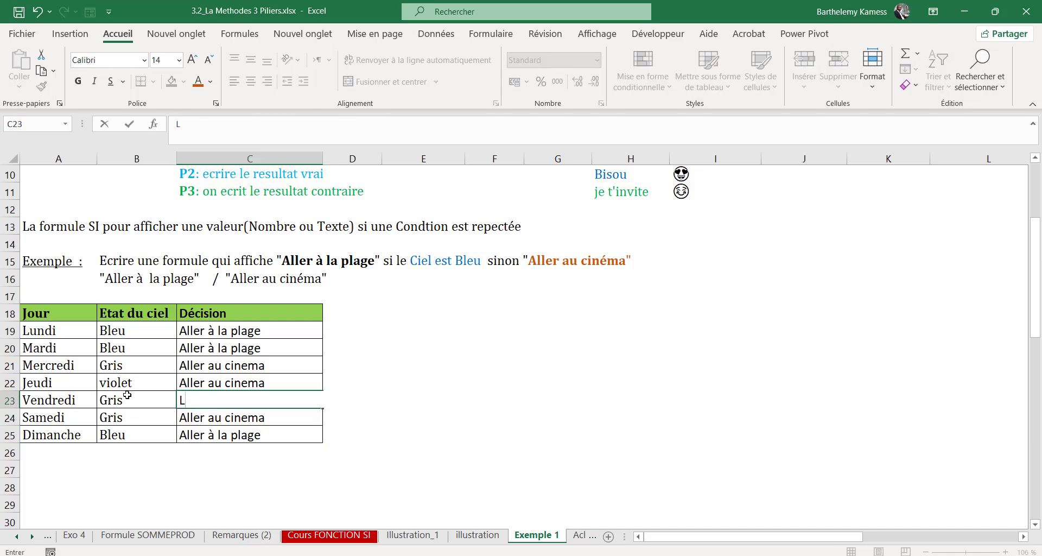
pyautogui.press('Escape')
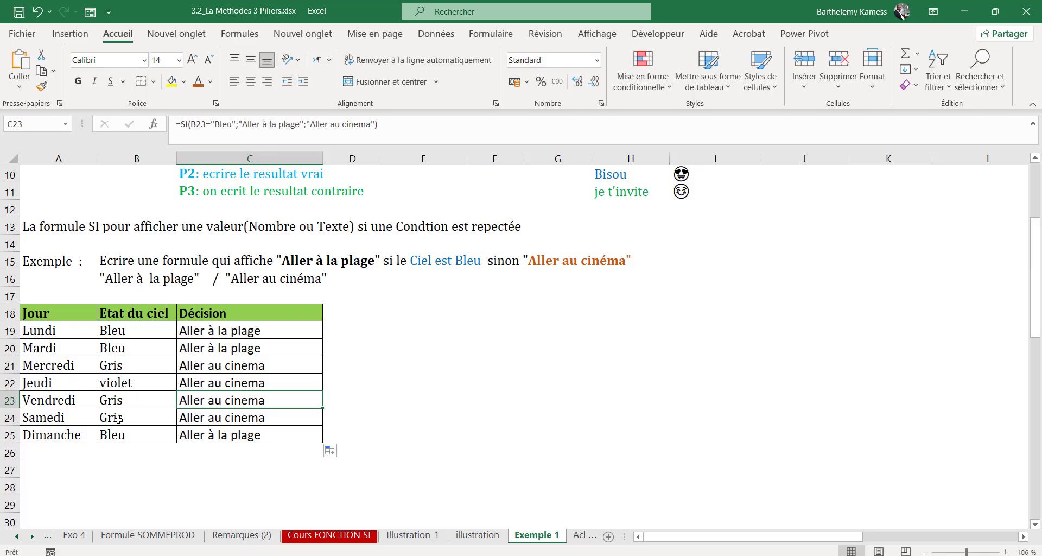
# Change Vendredi's sky state in B23 to Bleu to test the Décision formula
pyautogui.click(116, 402)
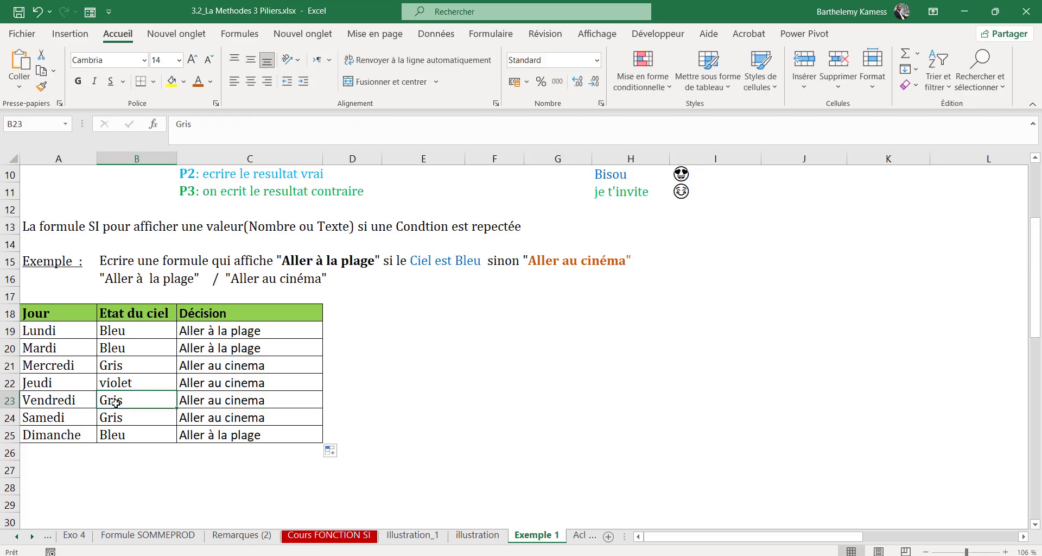
pyautogui.write('B')
pyautogui.press('Return')
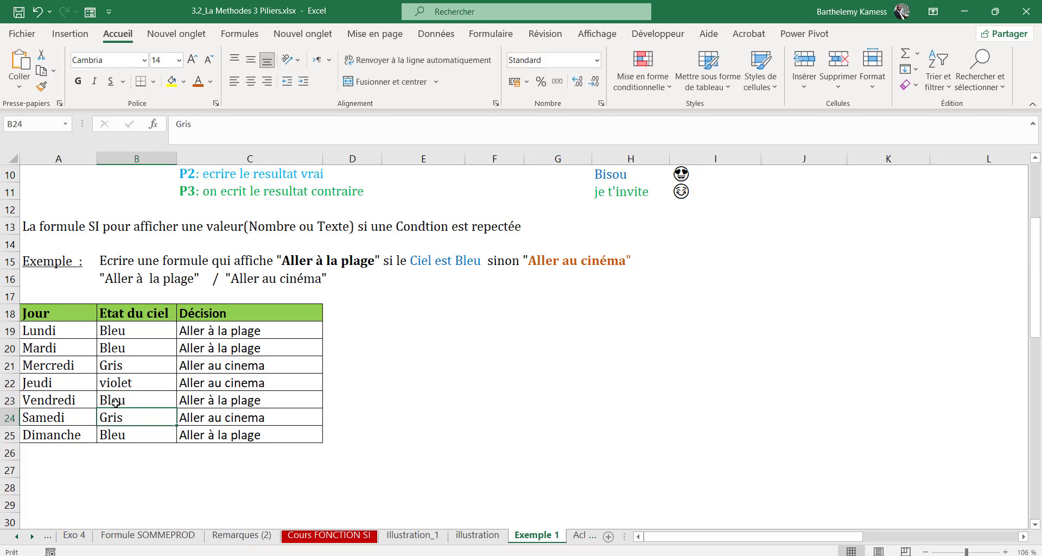
pyautogui.click(259, 441)
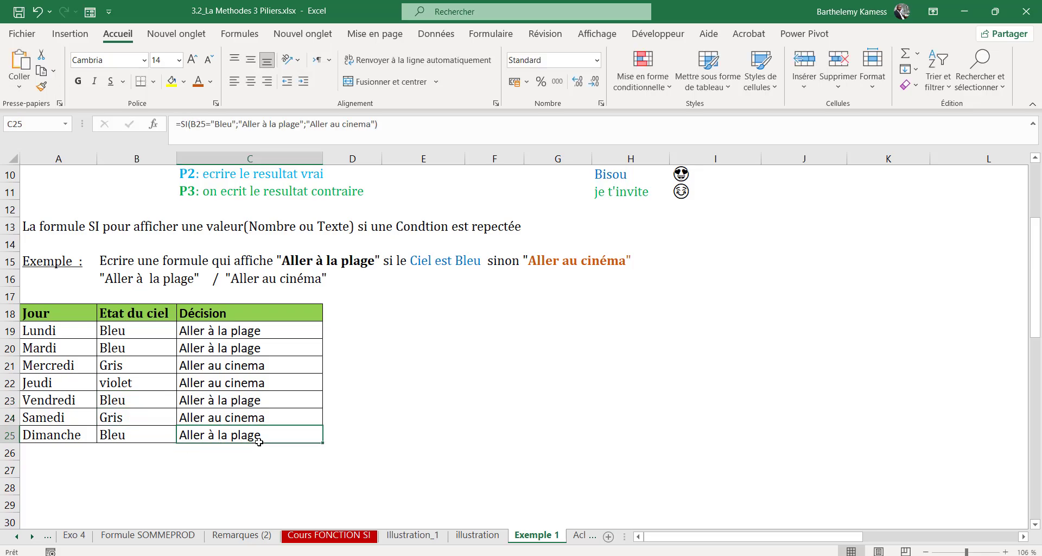
pyautogui.click(531, 491)
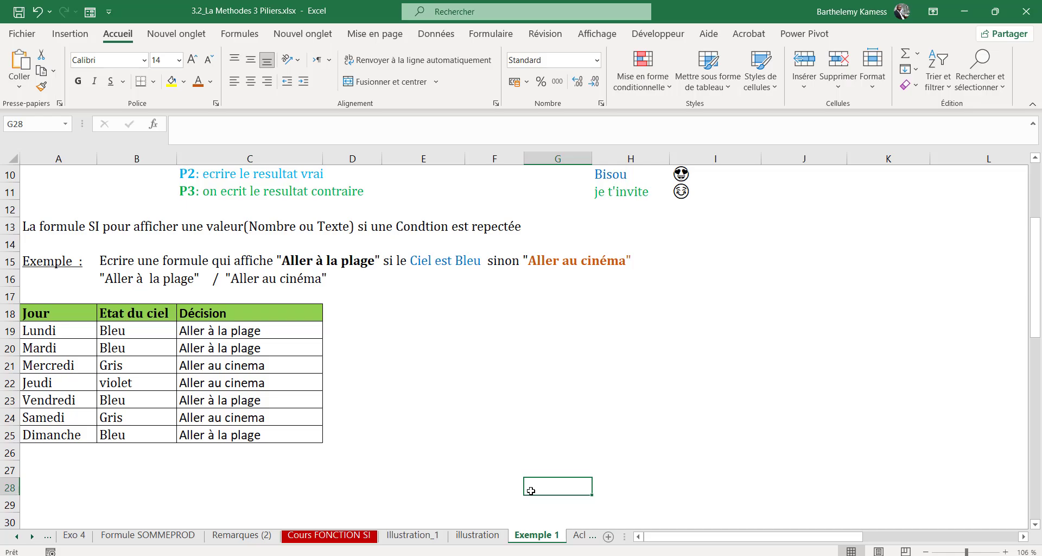
# Review the explanations of parameters P1, P2 and P3 in rows 9 to 11 against the formula in C19
pyautogui.scroll(3, 531, 490)
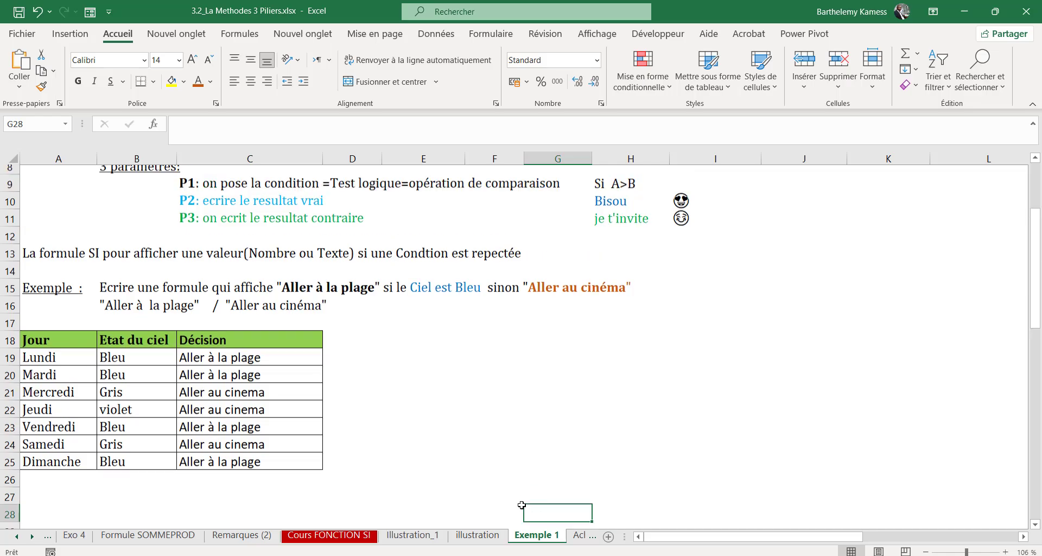
pyautogui.click(245, 318)
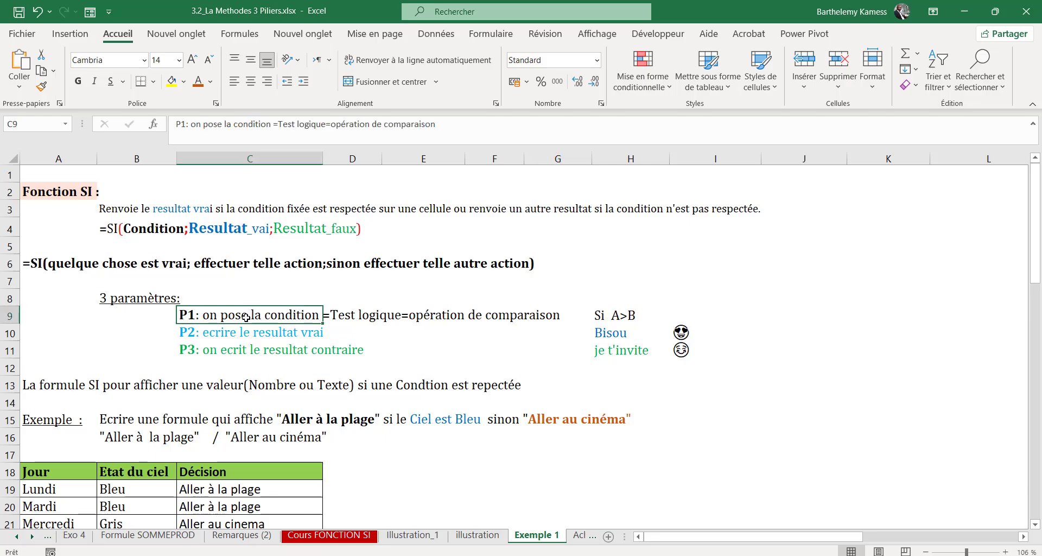
pyautogui.click(501, 318)
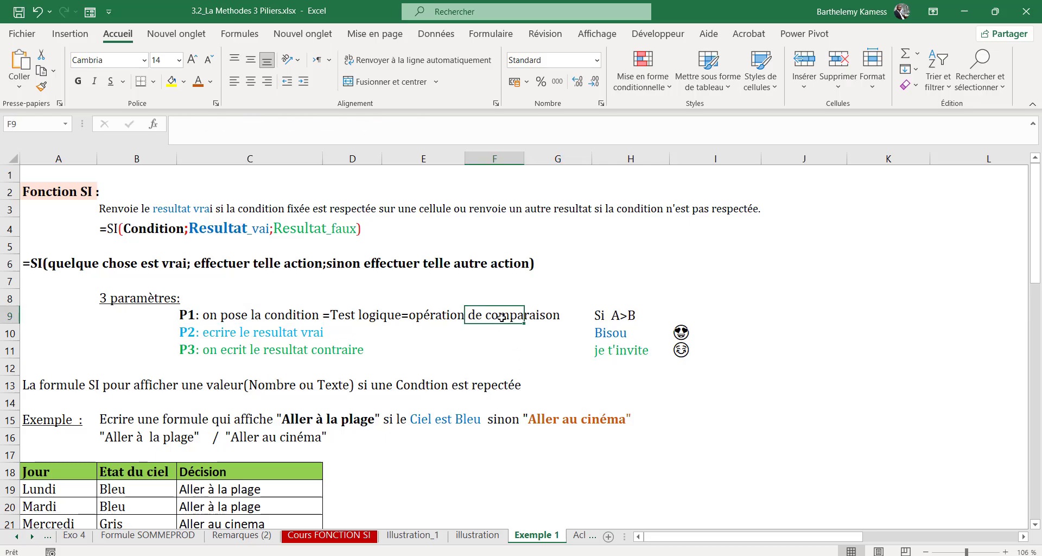
pyautogui.click(252, 337)
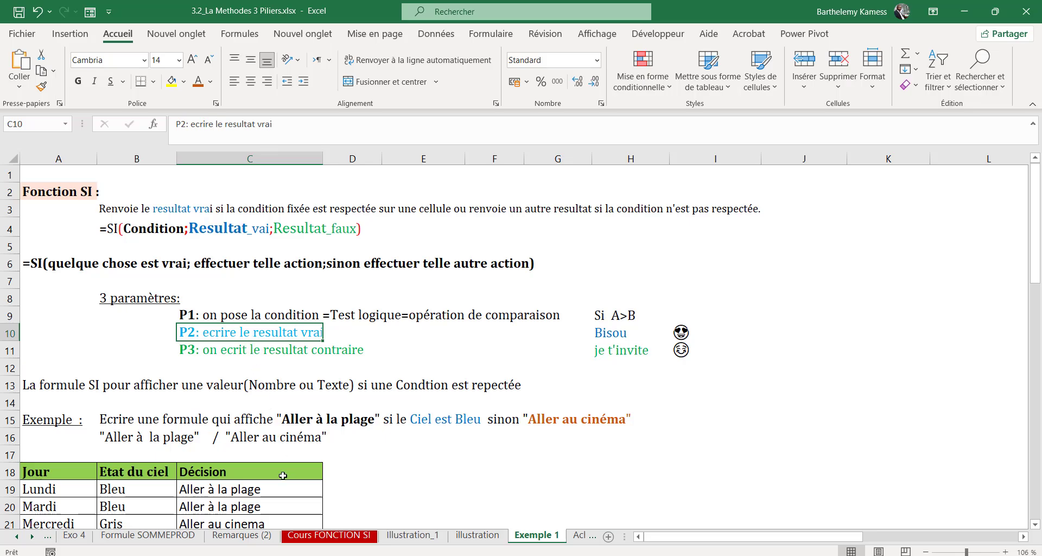
pyautogui.click(285, 493)
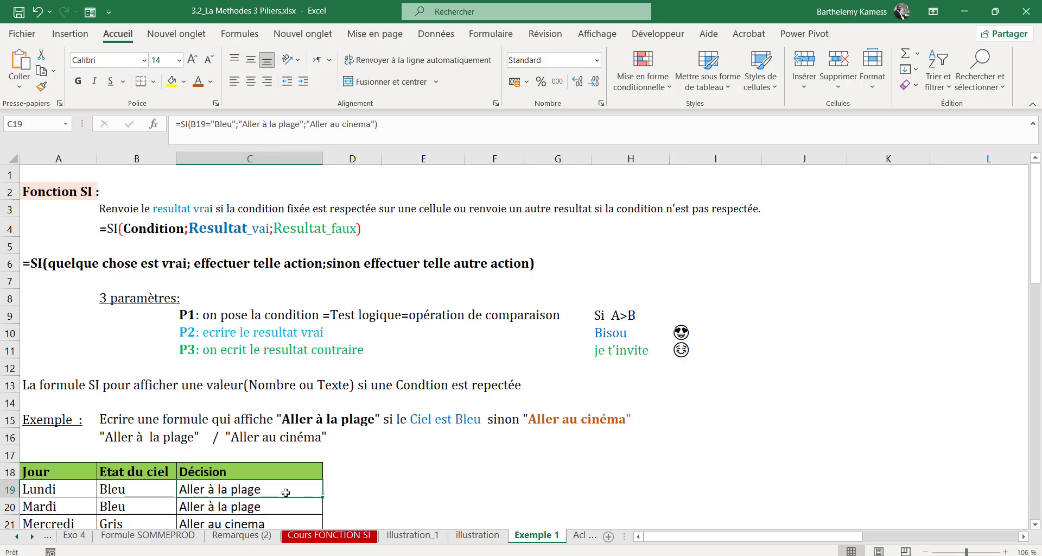
pyautogui.click(258, 351)
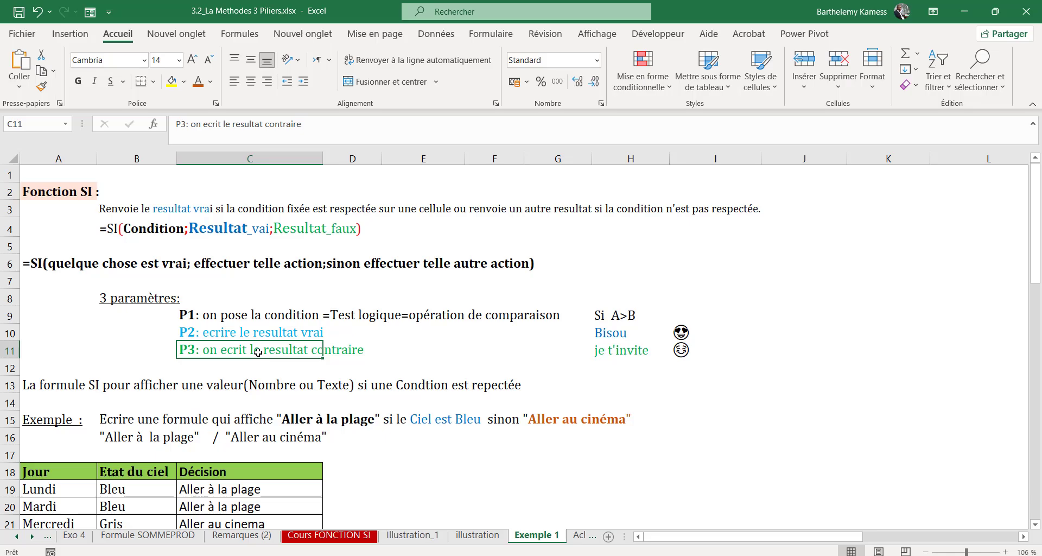
pyautogui.scroll(-1, 258, 352)
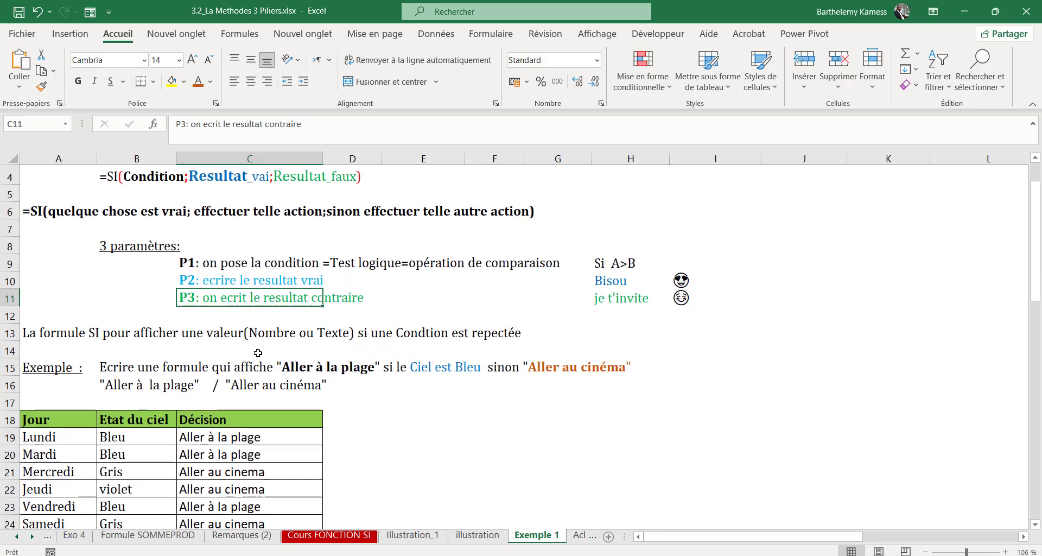
pyautogui.scroll(1, 258, 352)
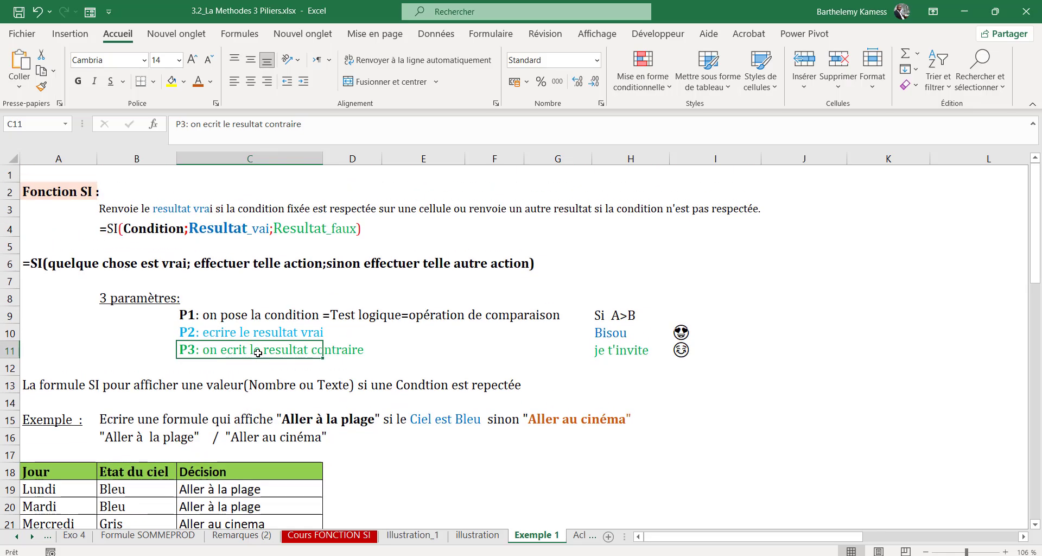
# Reread the SI syntax in row 4, from the condition to the true and false results, alongside the parameter notes
pyautogui.click(144, 228)
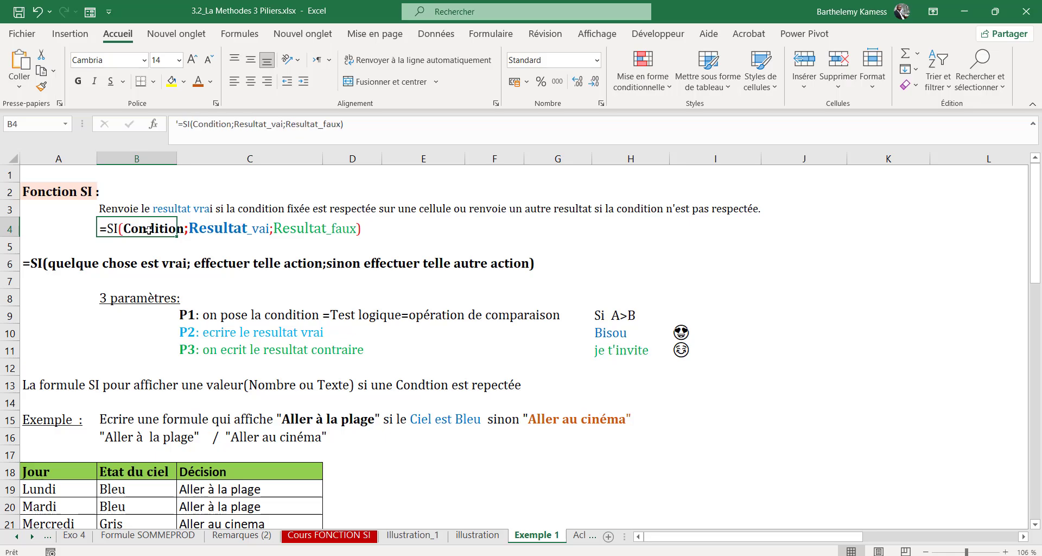
pyautogui.click(212, 229)
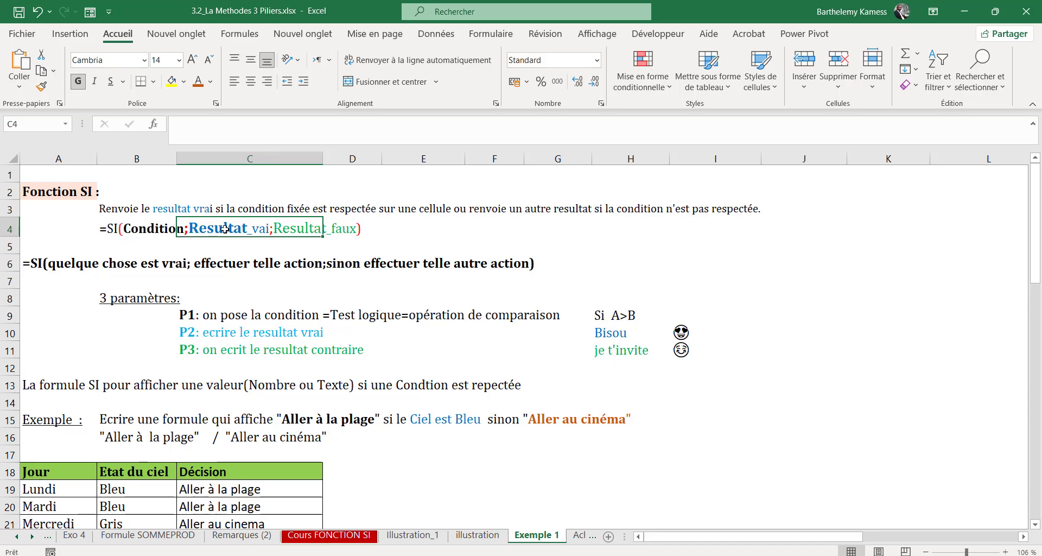
pyautogui.click(292, 240)
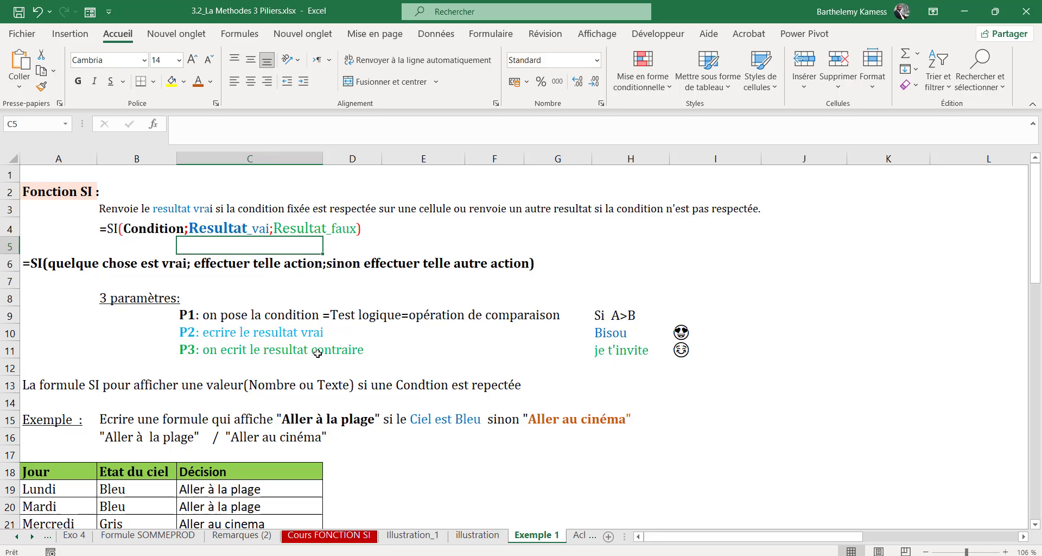
pyautogui.scroll(-1, 320, 360)
pyautogui.scroll(1, 320, 361)
pyautogui.scroll(-2, 320, 361)
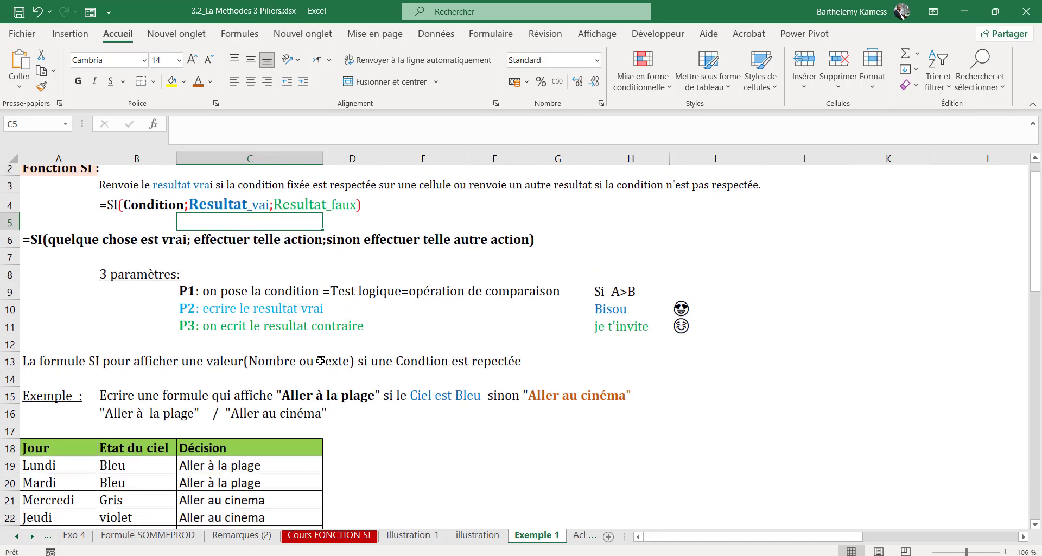
pyautogui.scroll(2, 320, 362)
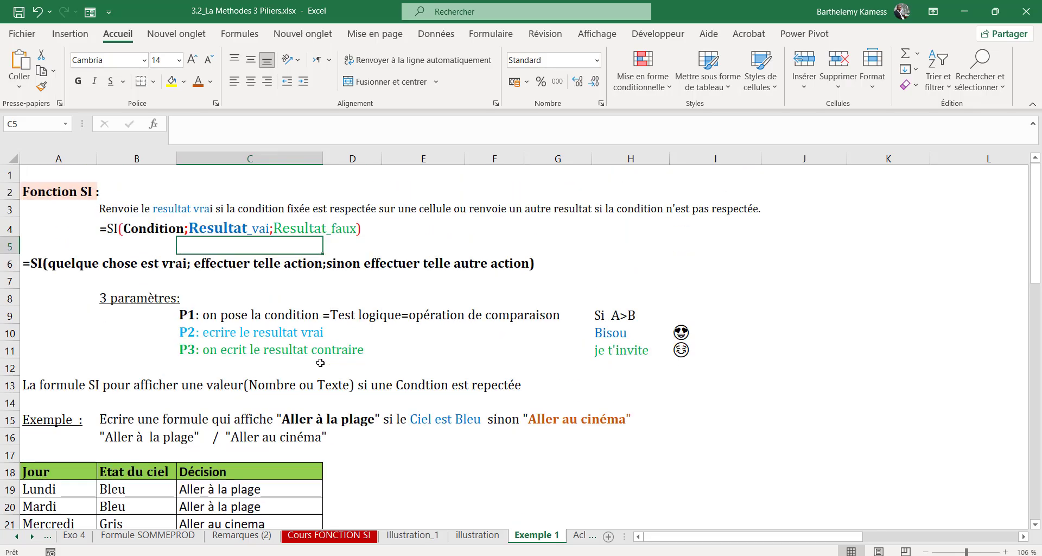